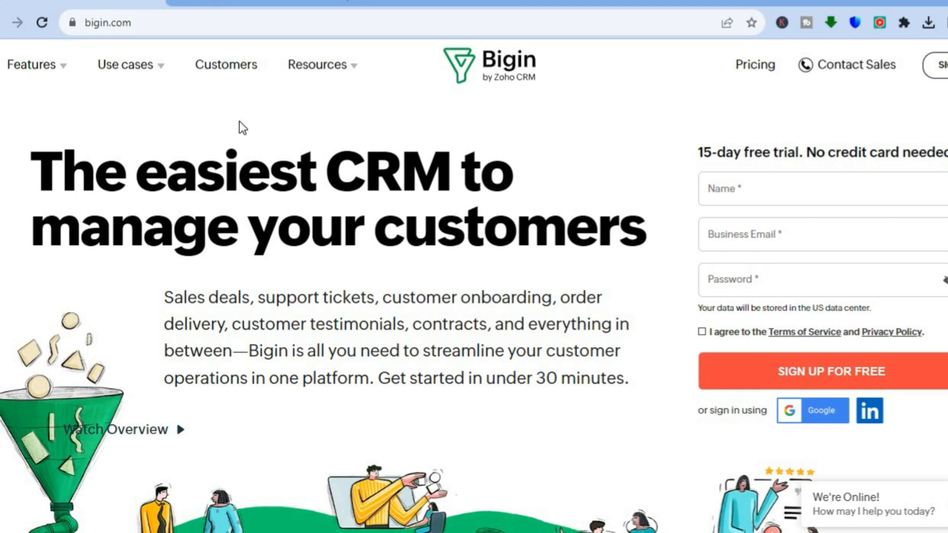
# Step: Look through the feature categories on the Bigin website, including Pipeline Management and Customer Management
pyautogui.moveTo(65, 76)
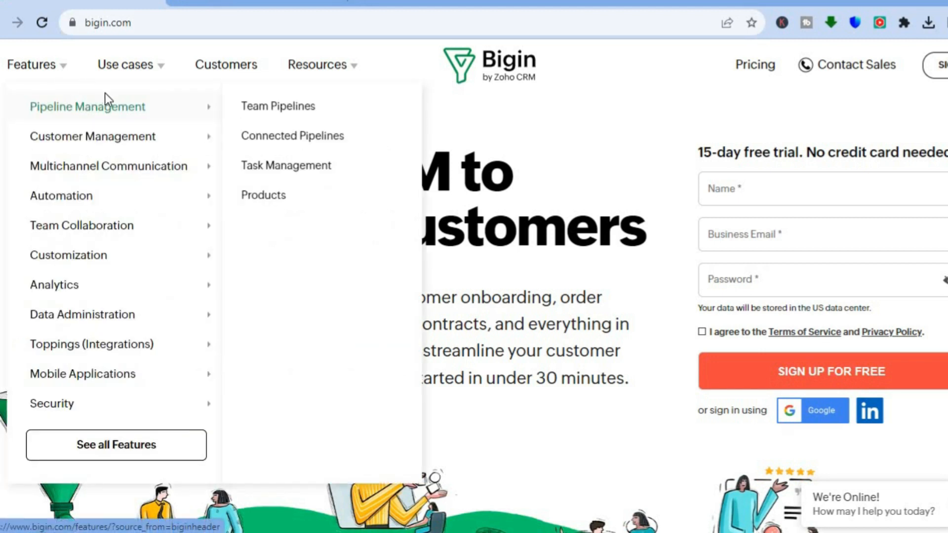
pyautogui.moveTo(58, 136)
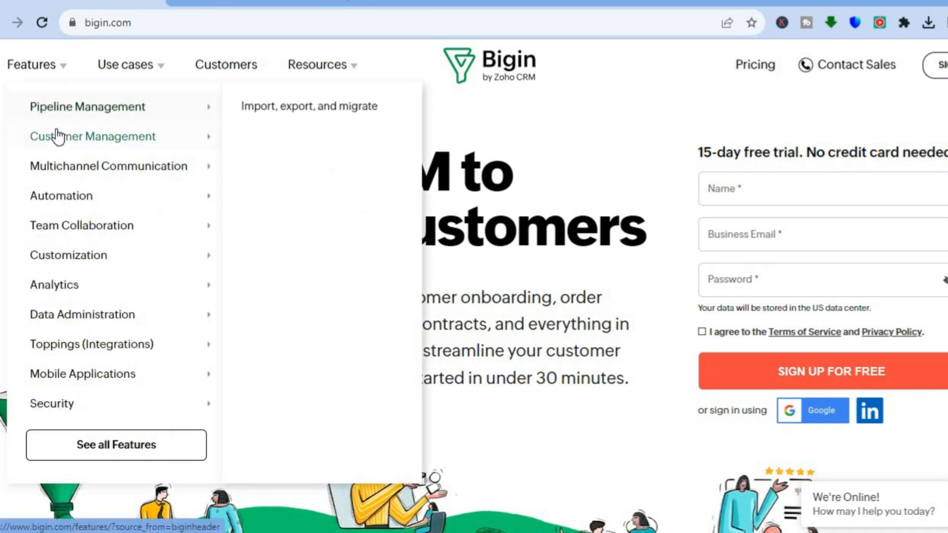
pyautogui.moveTo(68, 116)
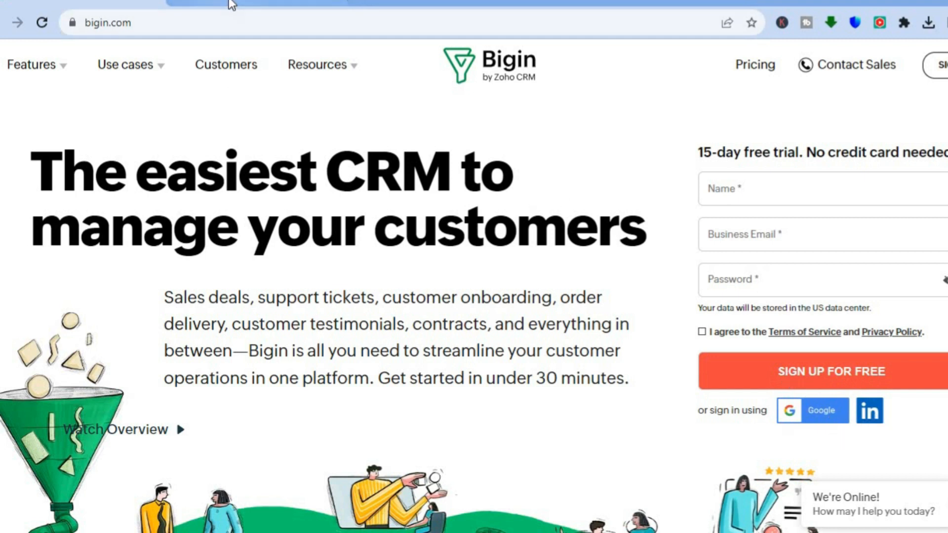
# Step: Switch to the signed-in Bigin workspace and start a new team pipeline cloned from a template
pyautogui.click(232, 4)
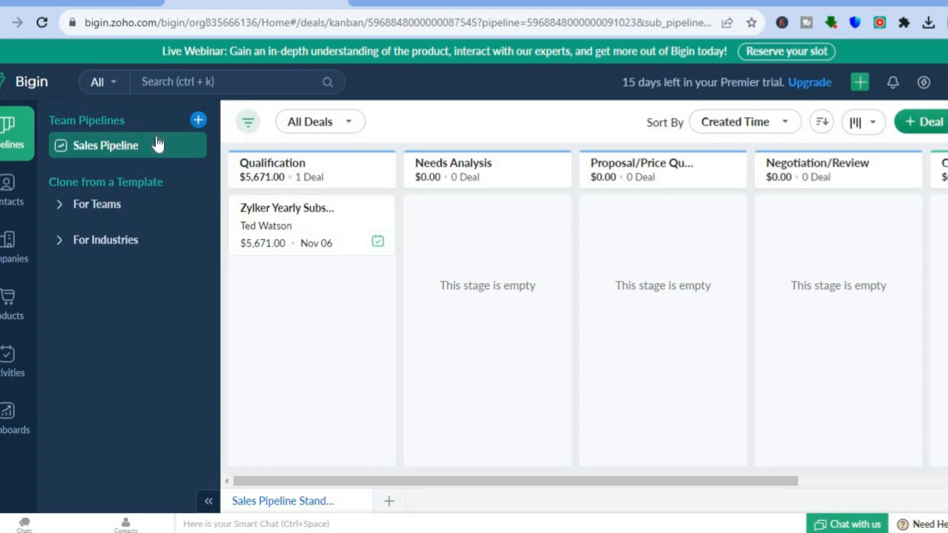
pyautogui.click(194, 123)
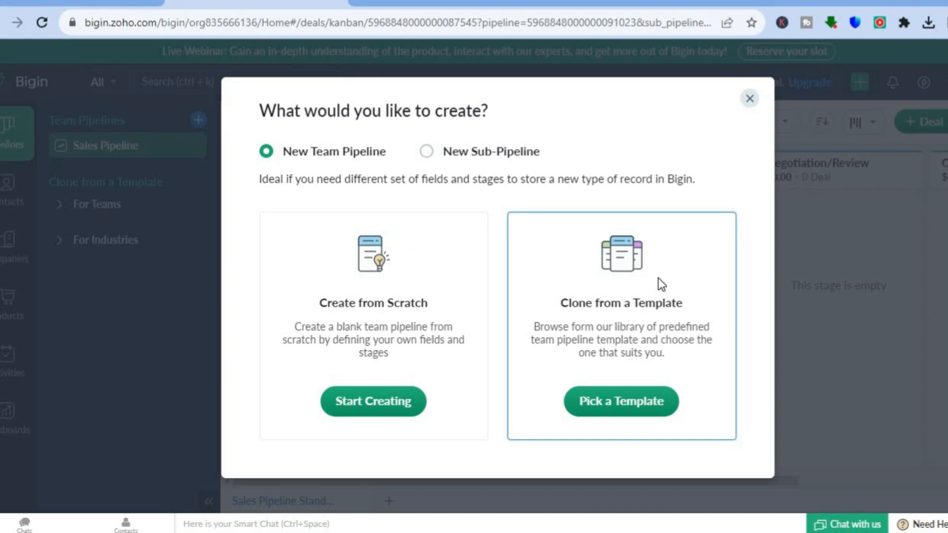
pyautogui.click(635, 408)
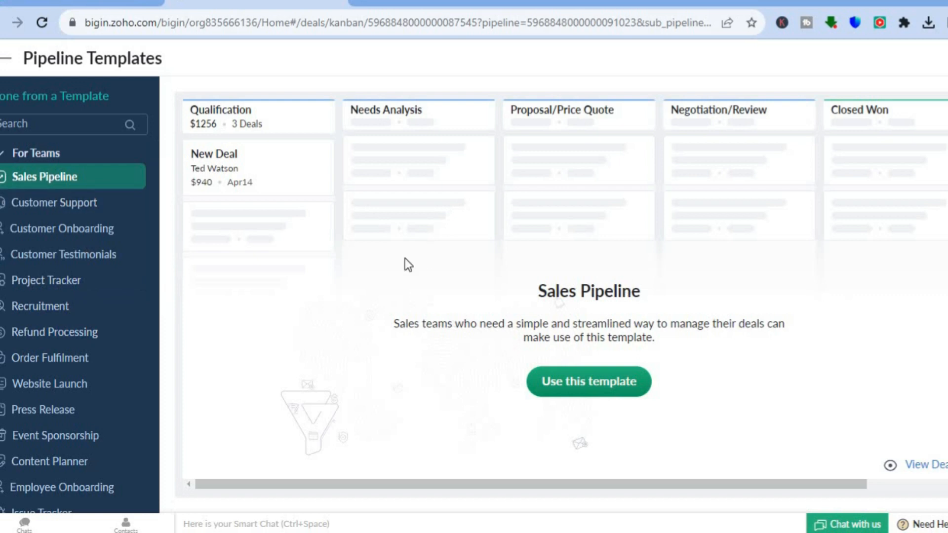
# Step: Preview the Customer Support, Customer Onboarding, Customer Testimonials, Project Tracker and Recruitment pipeline templates
pyautogui.click(79, 205)
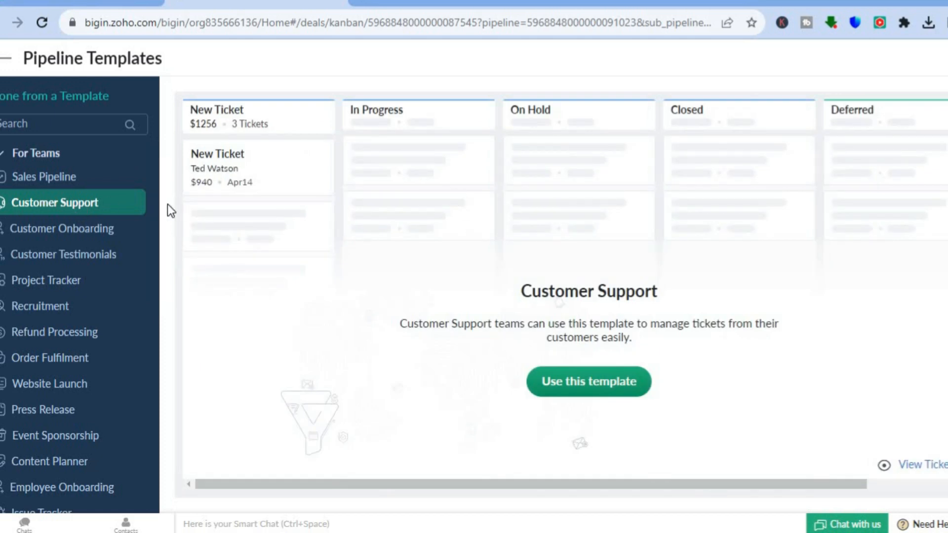
pyautogui.click(116, 232)
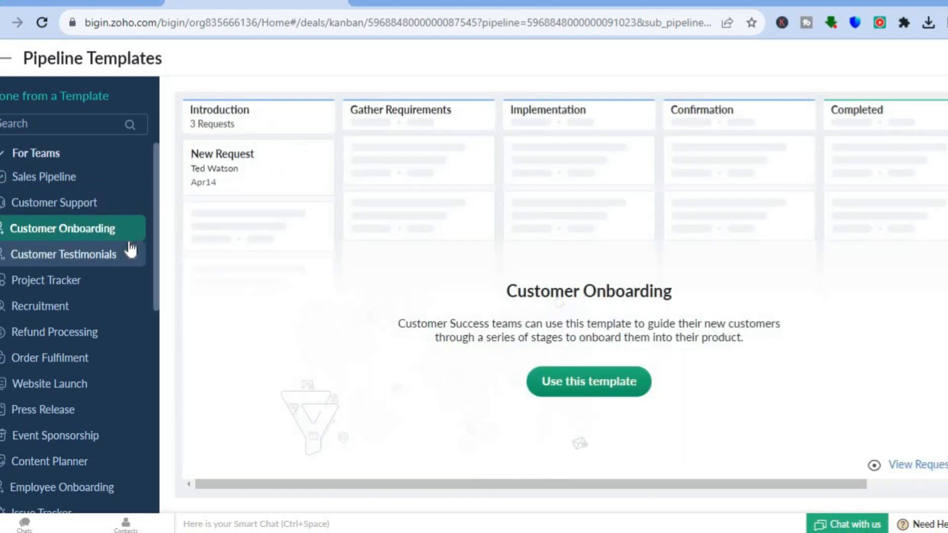
pyautogui.click(82, 260)
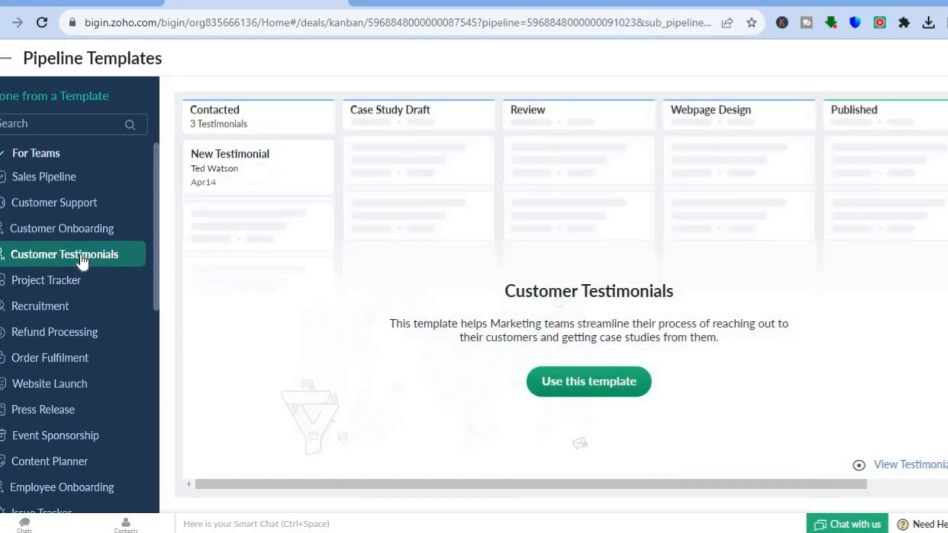
pyautogui.click(67, 286)
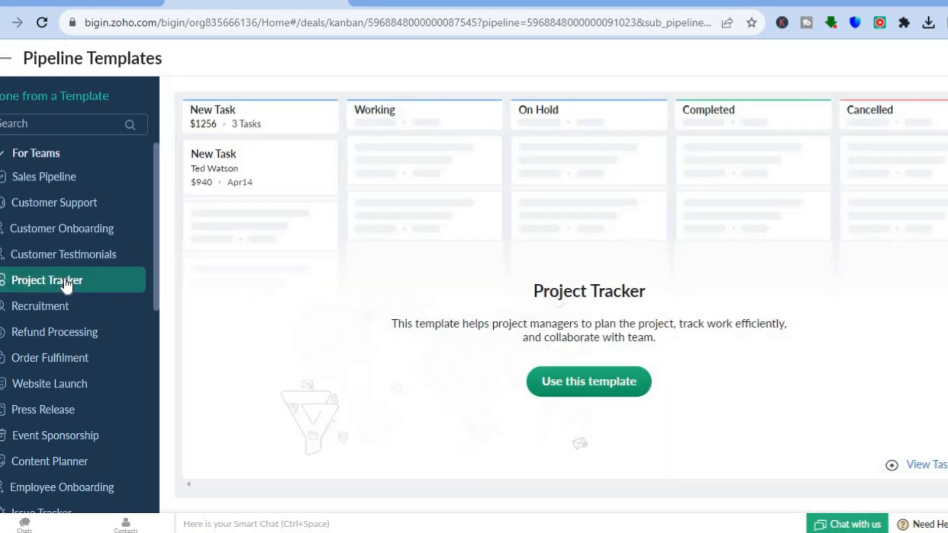
pyautogui.click(59, 312)
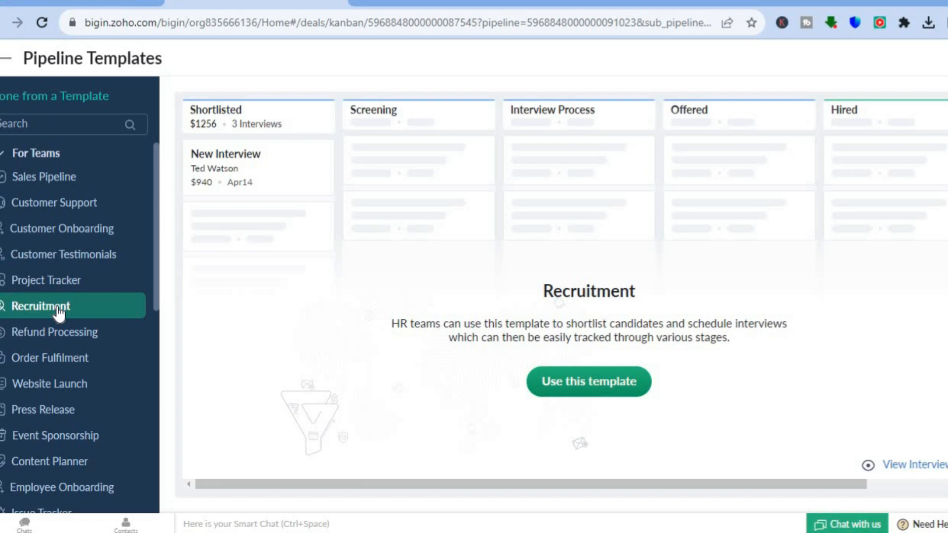
# Step: Create a team pipeline from the Used Car Sales industry template
pyautogui.scroll(-5, 149, 360)
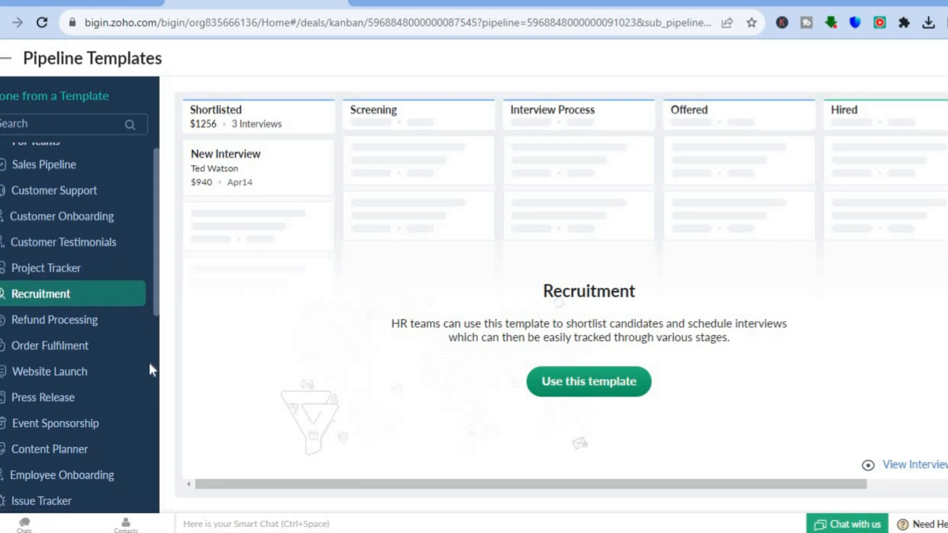
pyautogui.scroll(-3, 150, 457)
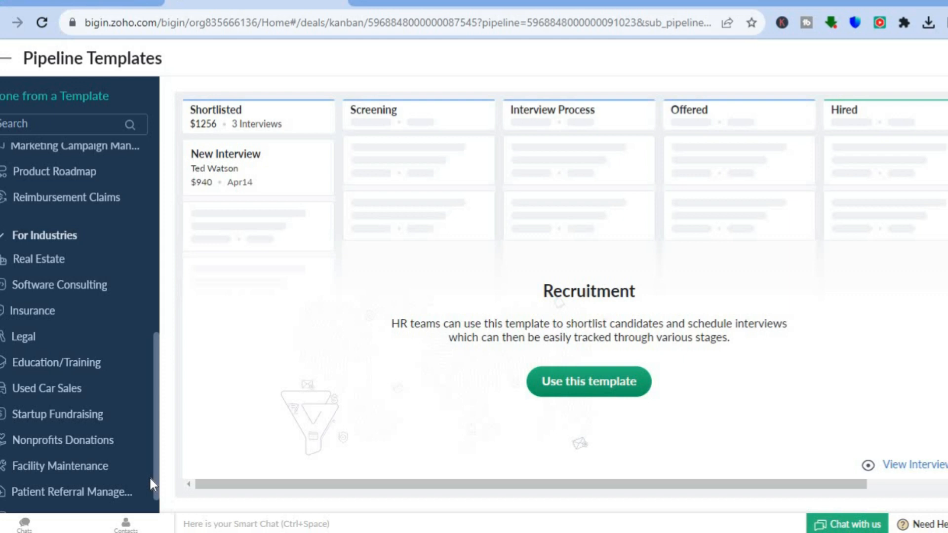
pyautogui.click(55, 391)
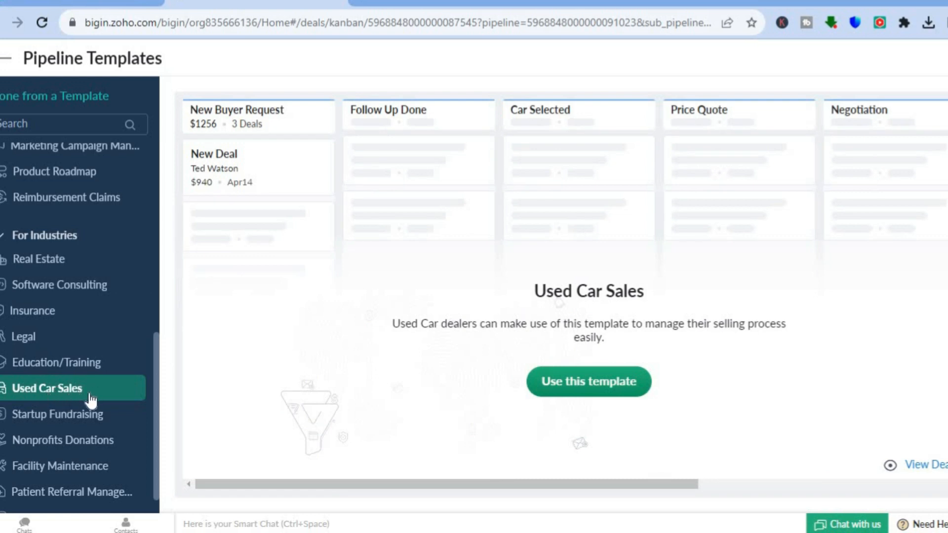
pyautogui.click(562, 391)
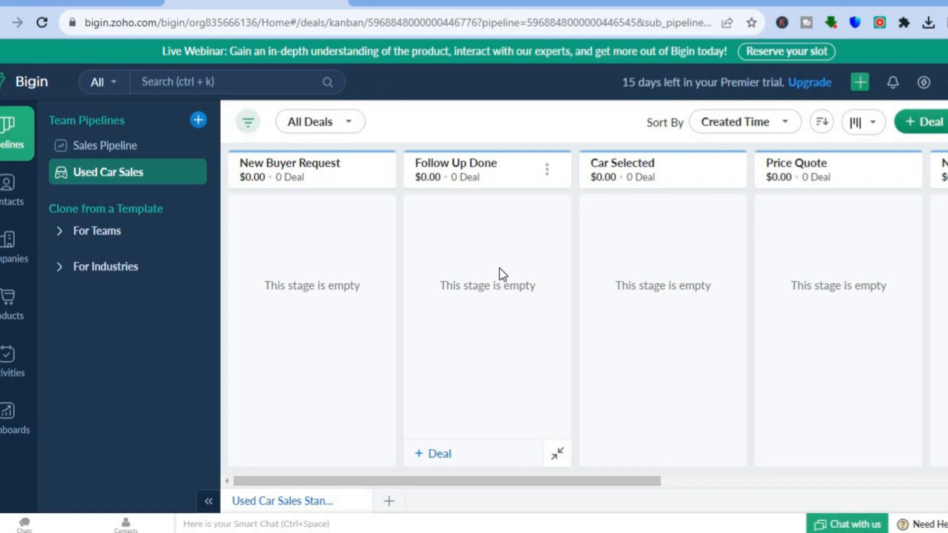
# Step: Open a new deal form from the Follow Up Done stage and review its fields and stage options
pyautogui.click(437, 457)
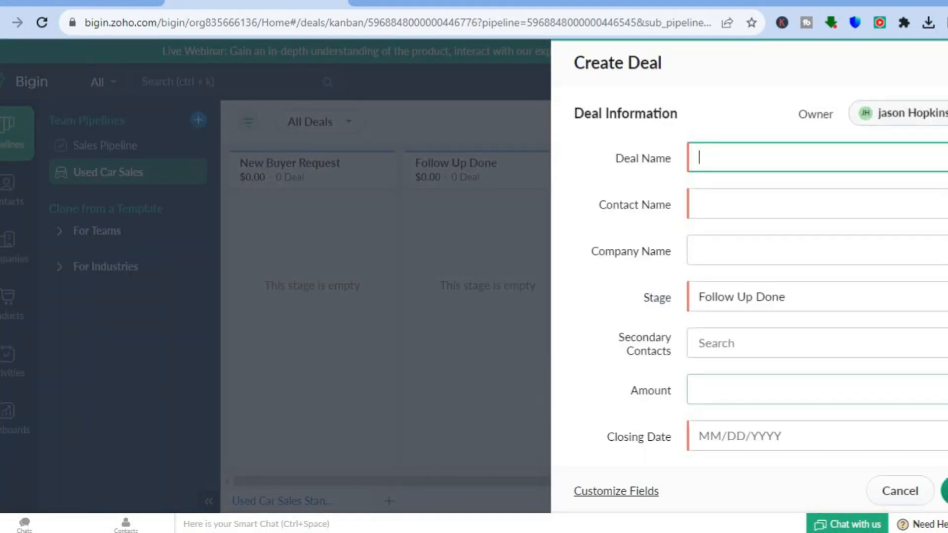
pyautogui.scroll(-3, 879, 207)
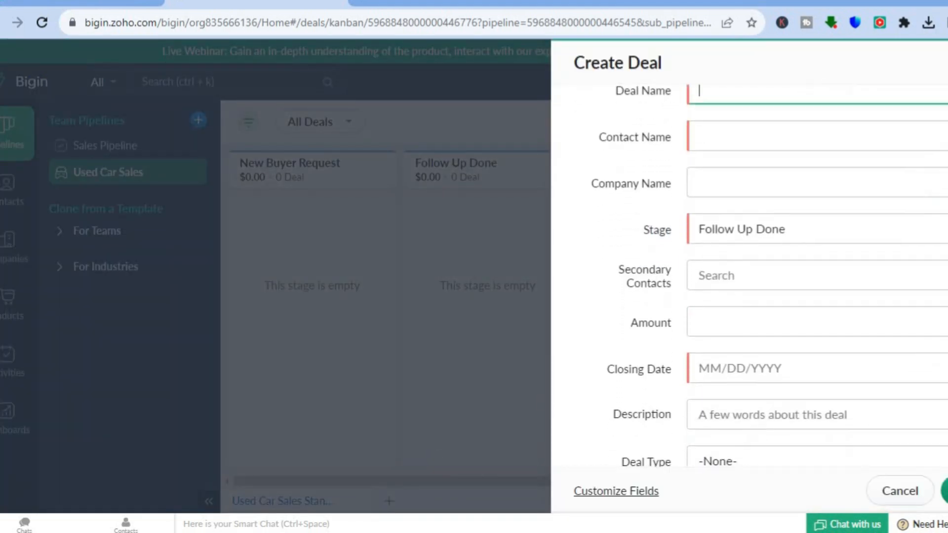
pyautogui.scroll(3, 879, 208)
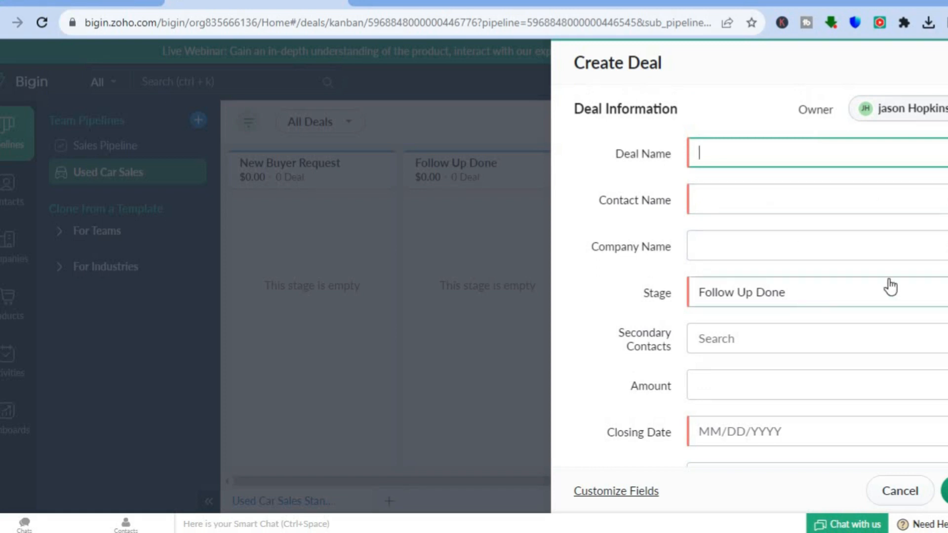
pyautogui.scroll(-2, 931, 257)
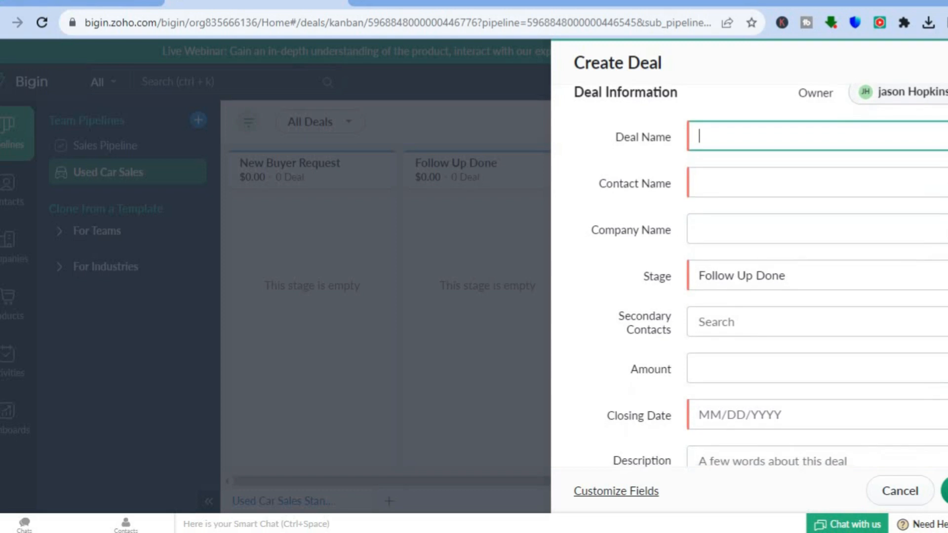
pyautogui.click(924, 218)
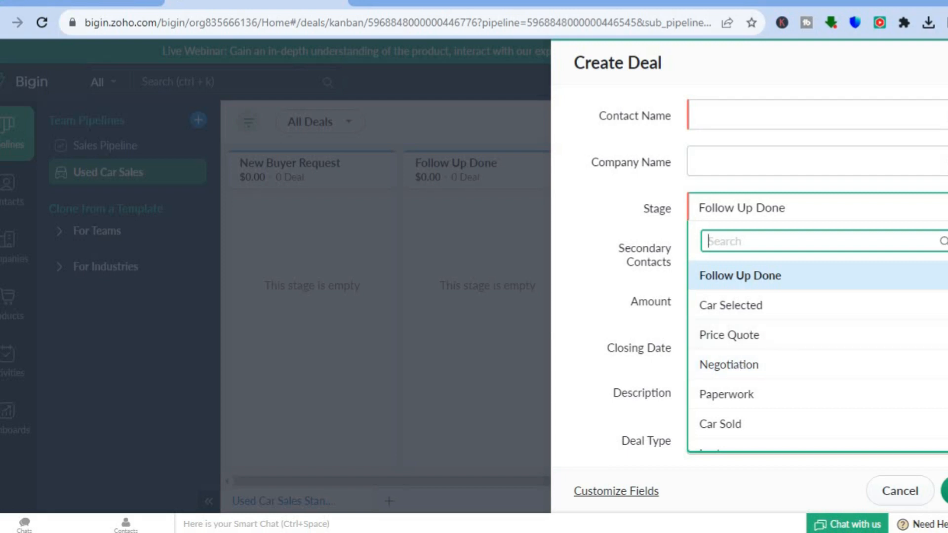
pyautogui.press('Escape')
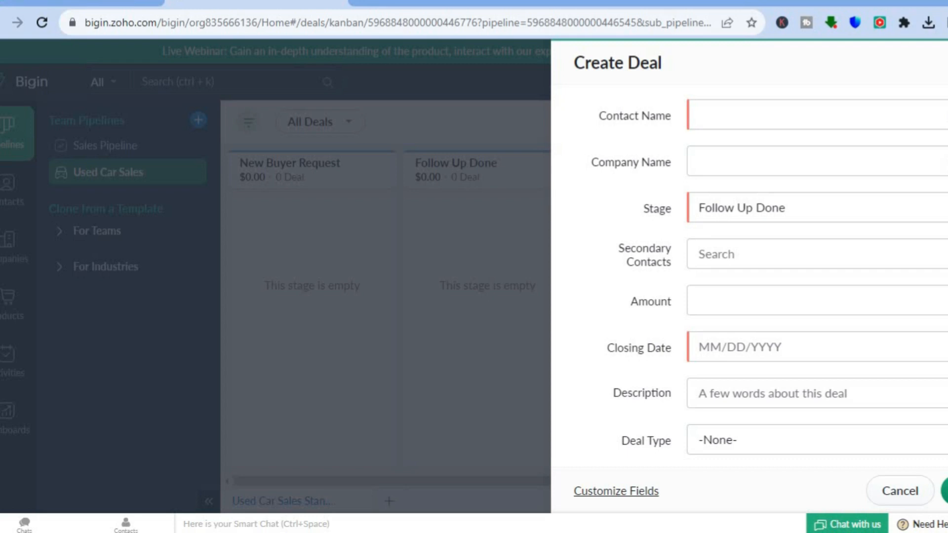
pyautogui.scroll(-2, 748, 277)
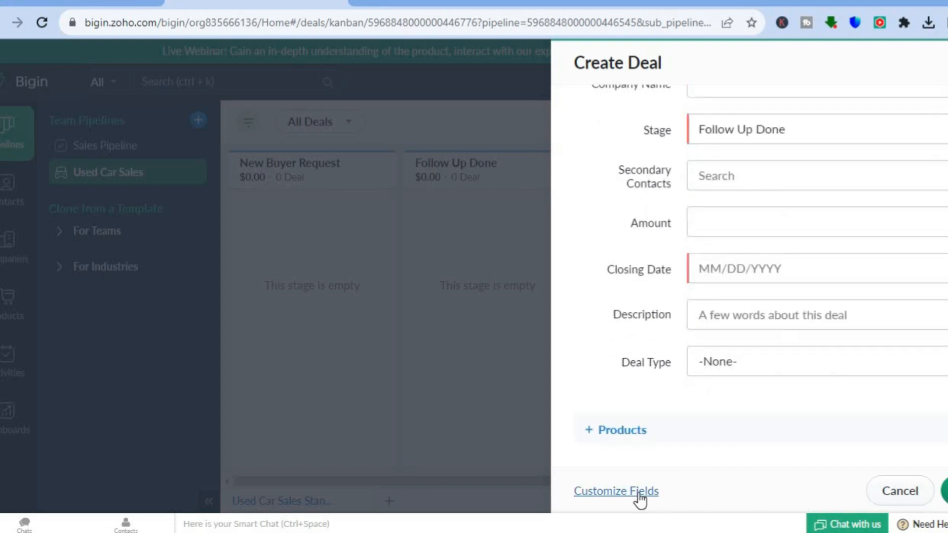
# Step: View the deal's associated products section and the quick product creation form, discarding both the product and the deal
pyautogui.click(620, 435)
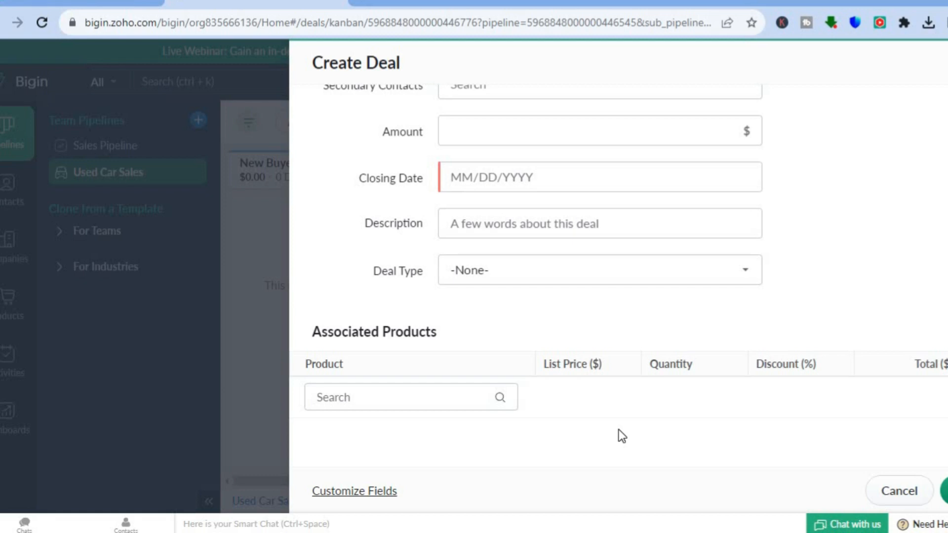
pyautogui.click(470, 400)
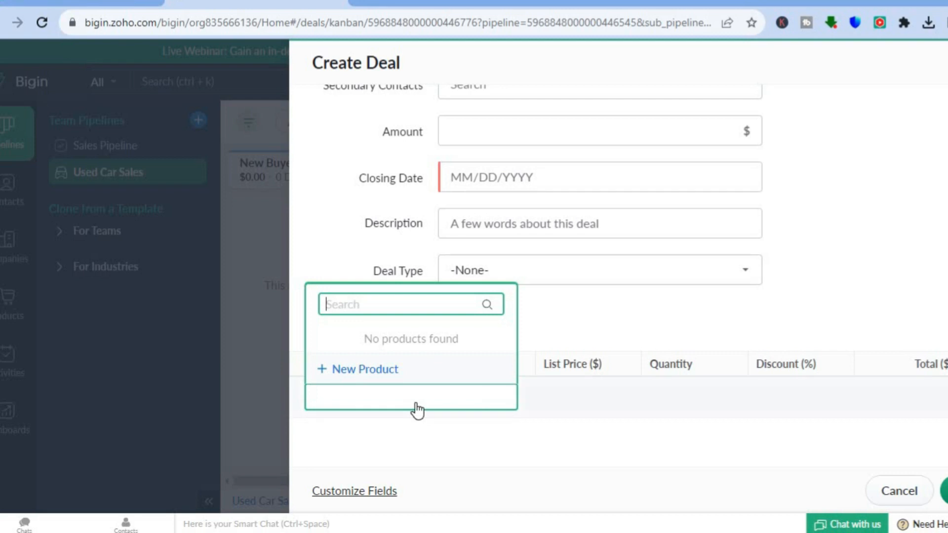
pyautogui.click(357, 371)
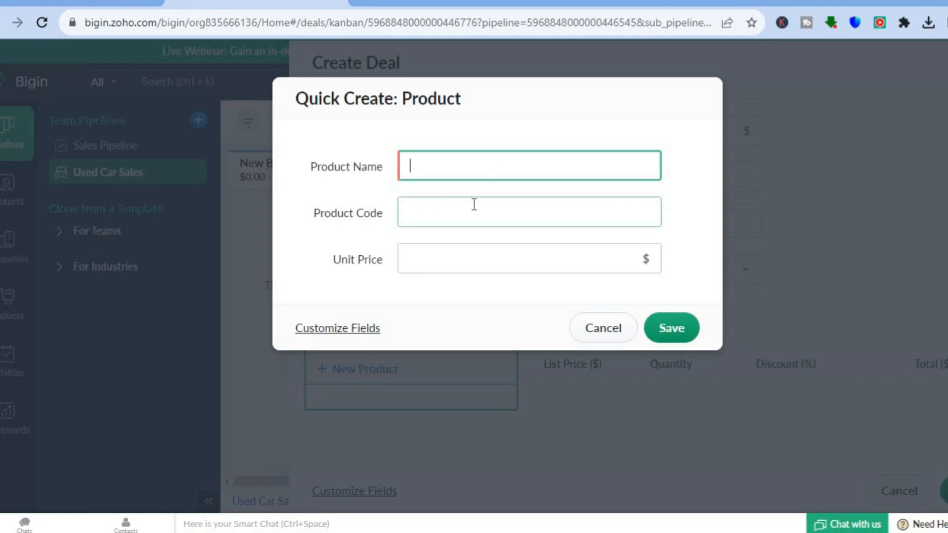
pyautogui.click(597, 327)
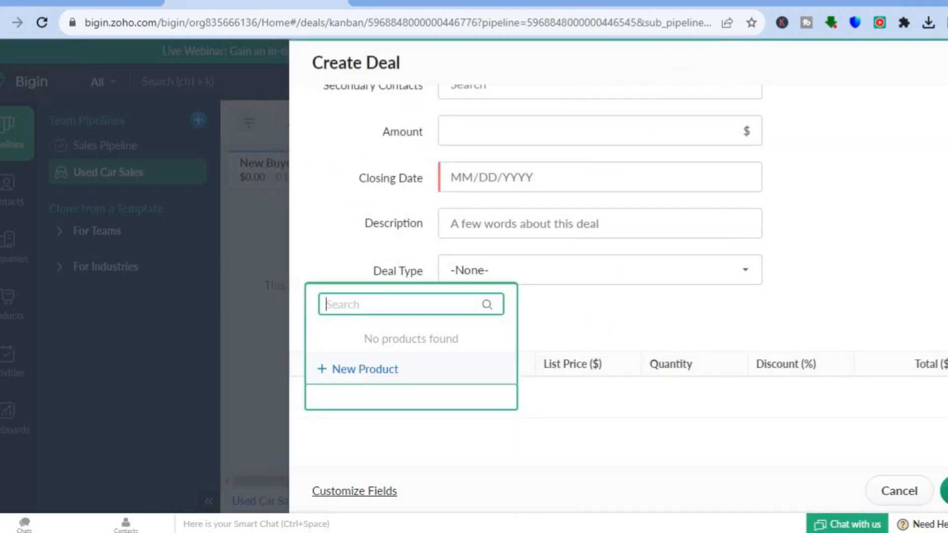
pyautogui.click(899, 491)
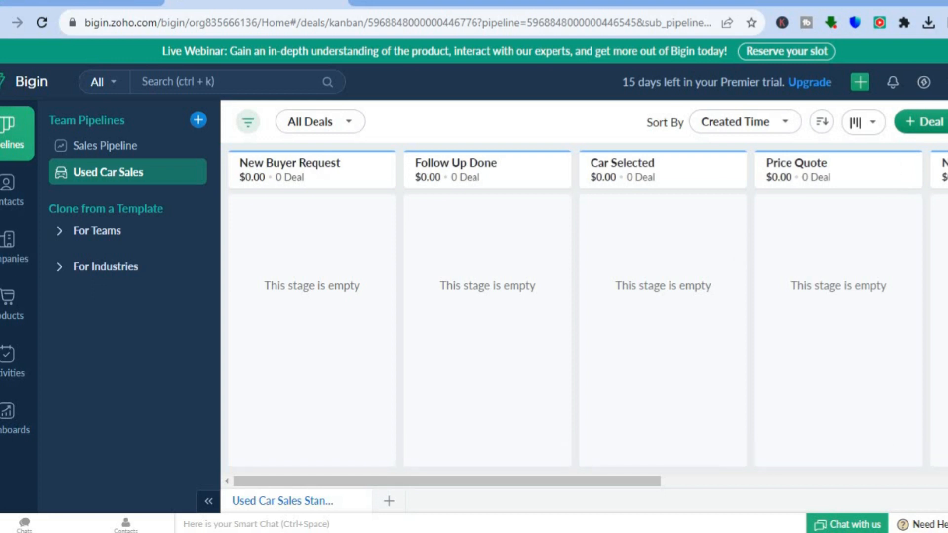
# Step: Start a new contact form from the pipeline's additional data collection options
pyautogui.click(947, 122)
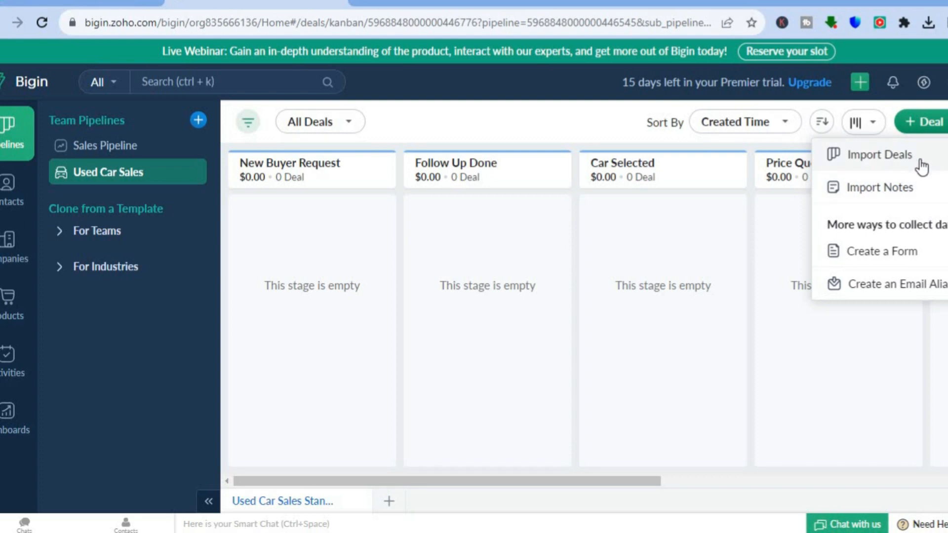
pyautogui.click(883, 253)
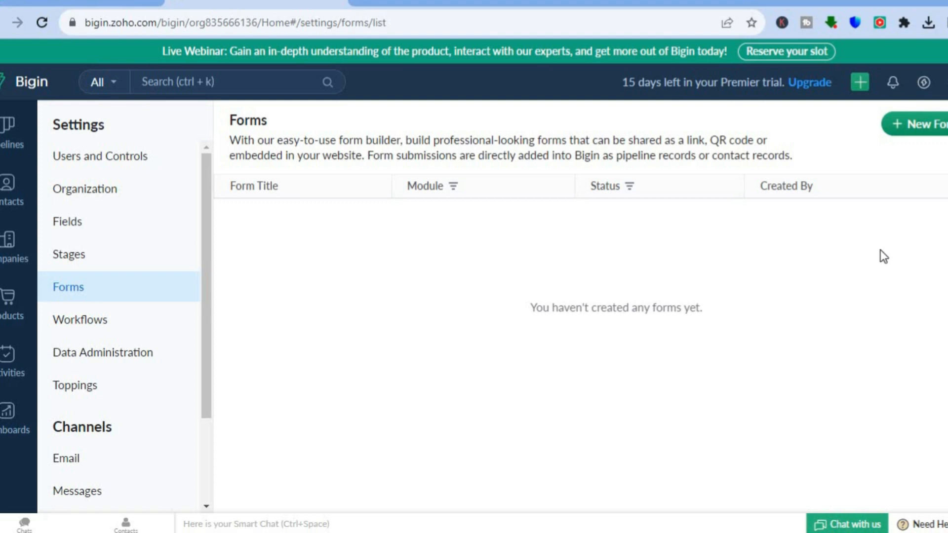
pyautogui.click(925, 126)
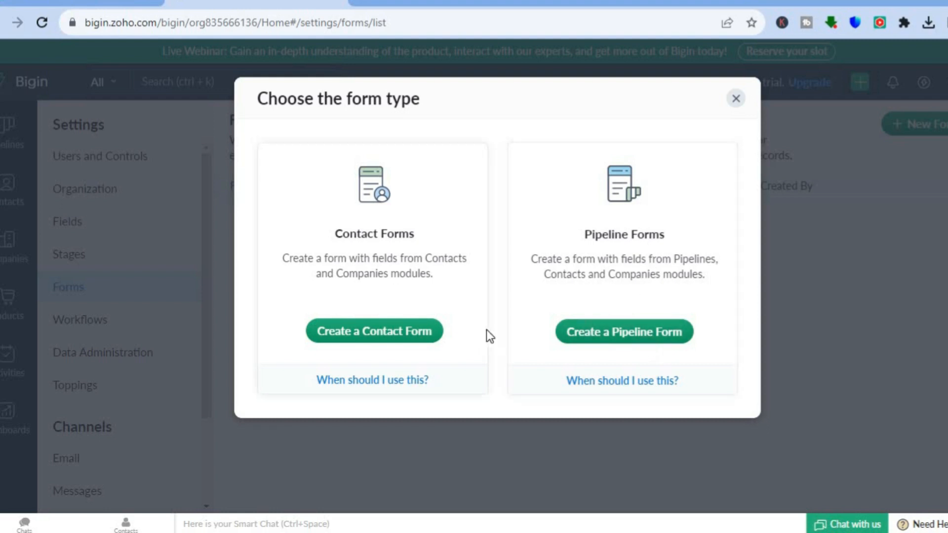
pyautogui.click(423, 336)
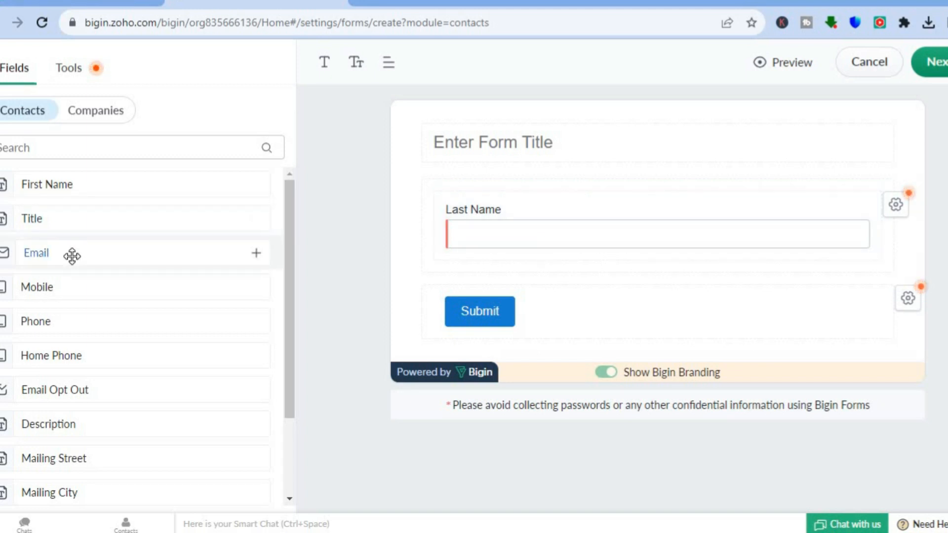
# Step: Add the Email field below Last Name in the contact form and display the available form tools
pyautogui.moveTo(72, 255); pyautogui.dragTo(545, 281)
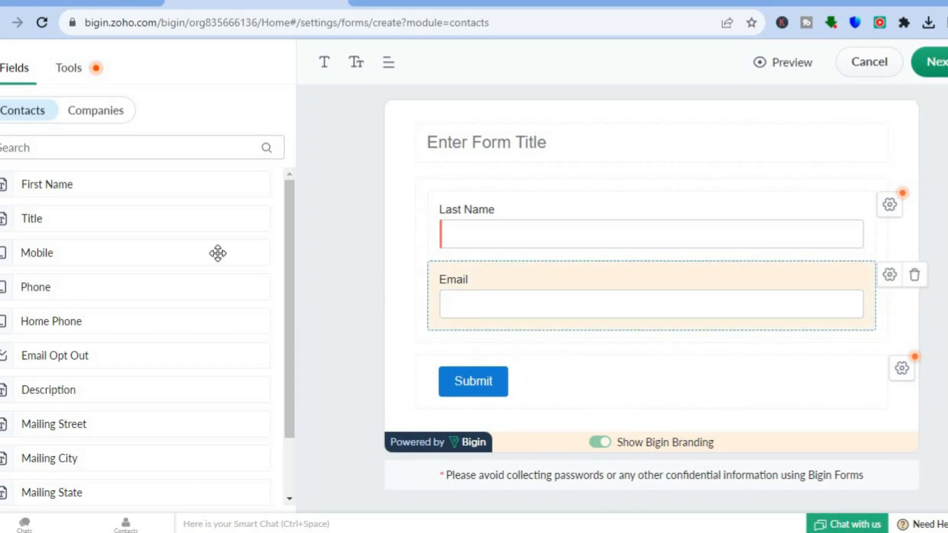
pyautogui.moveTo(291, 239); pyautogui.dragTo(291, 327)
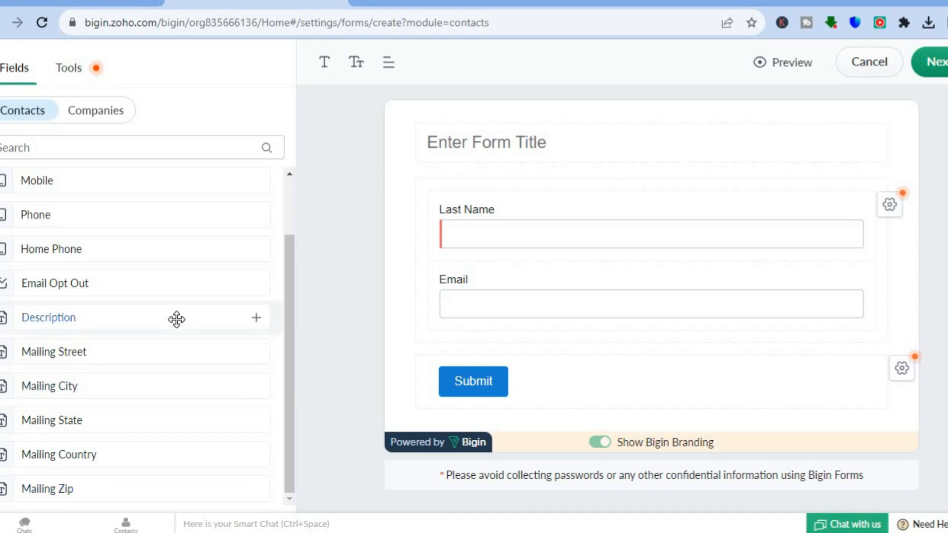
pyautogui.moveTo(73, 72)
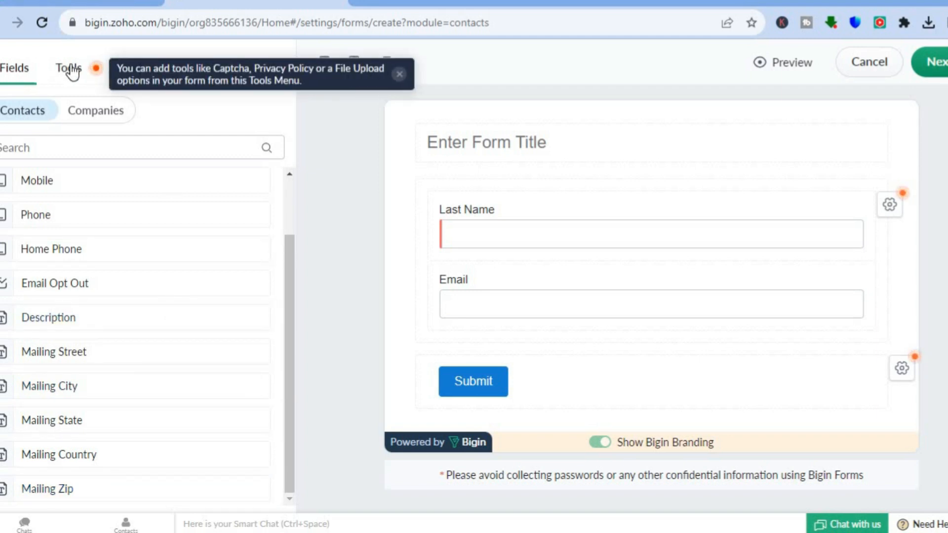
pyautogui.click(73, 72)
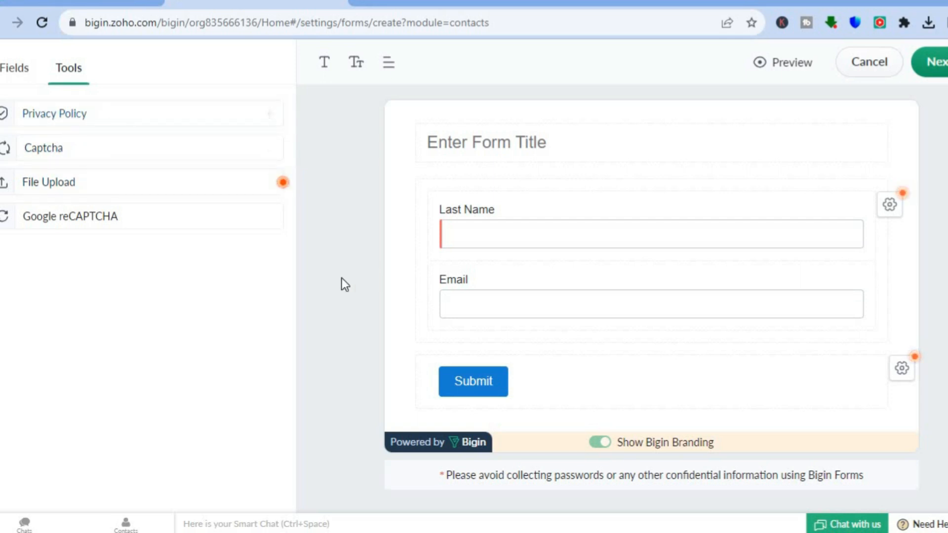
# Step: Preview how the contact form looks with its Last Name and Email fields, and return to the form editor
pyautogui.moveTo(158, 199)
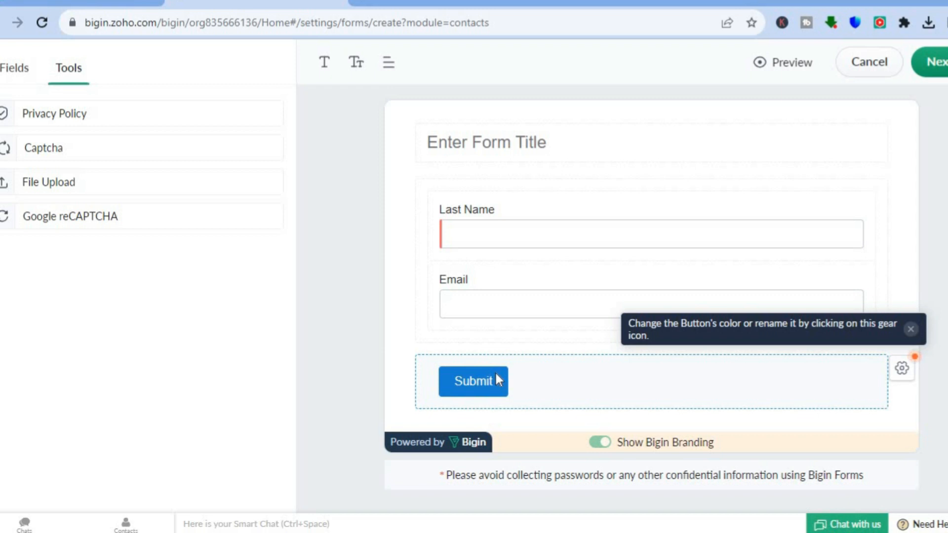
pyautogui.click(792, 63)
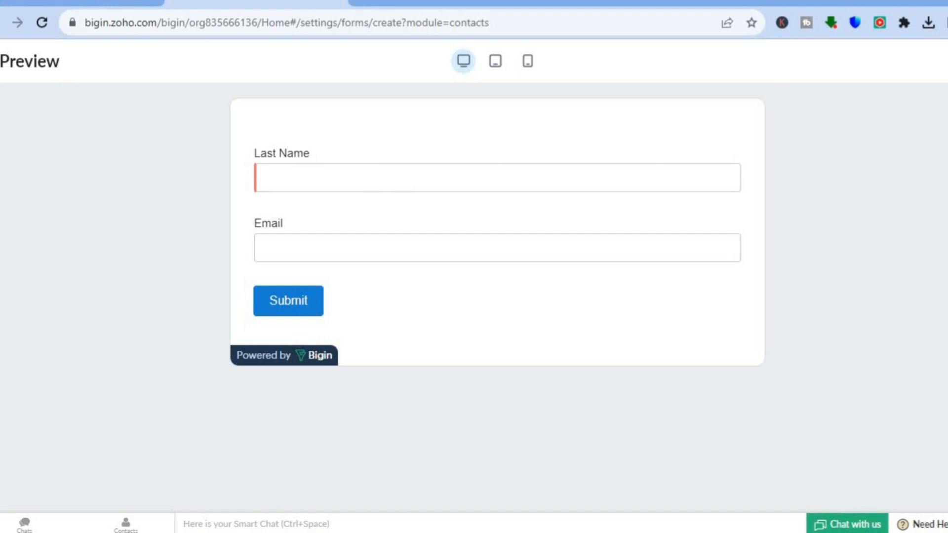
pyautogui.press('Escape')
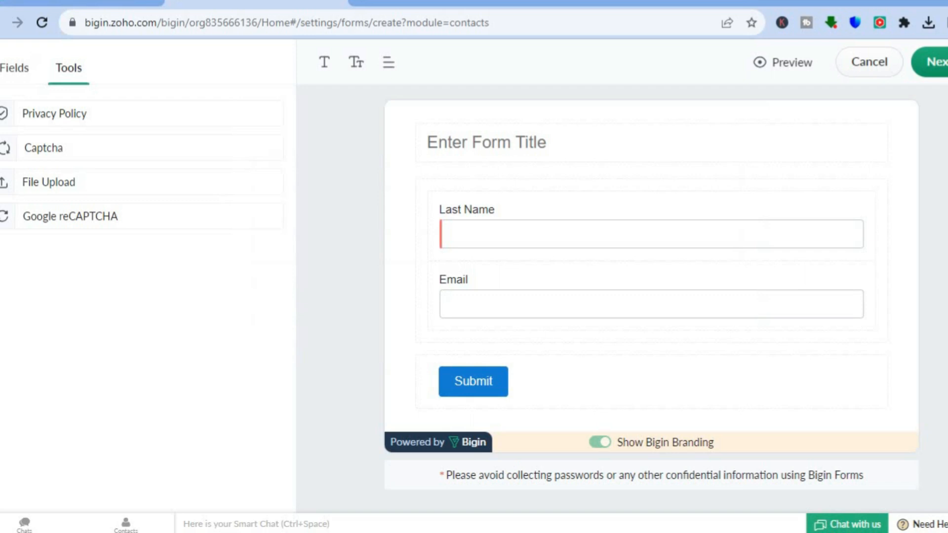
# Step: Title the contact form "test" and proceed to its submission rules
pyautogui.click(943, 69)
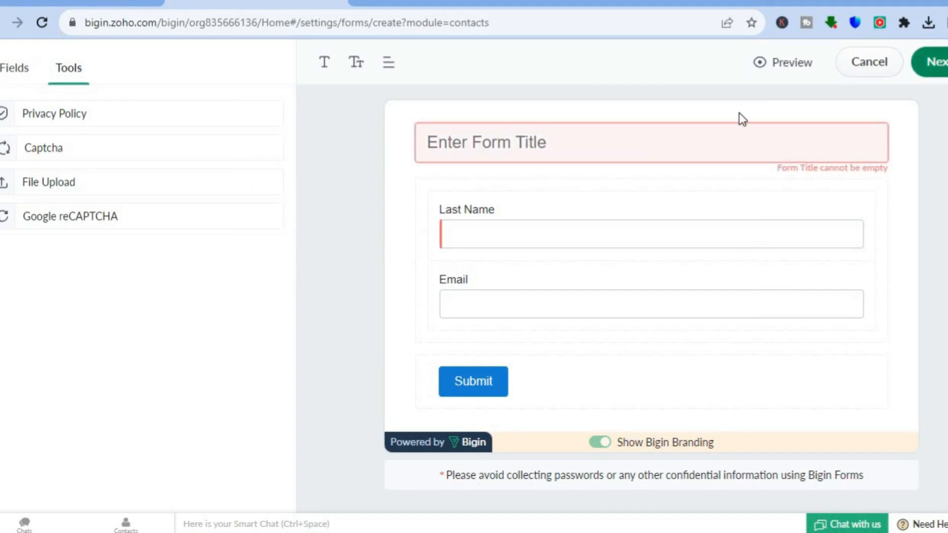
pyautogui.click(697, 141)
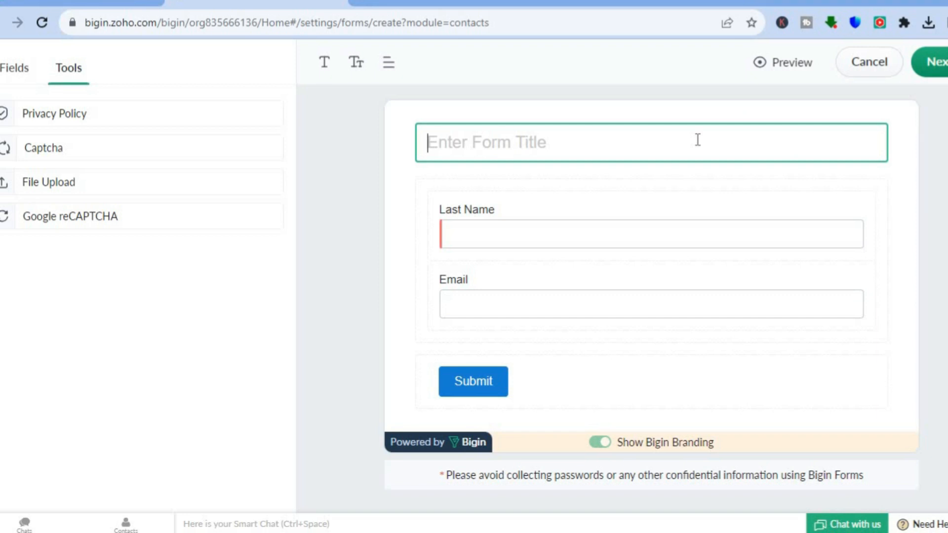
pyautogui.write('test')
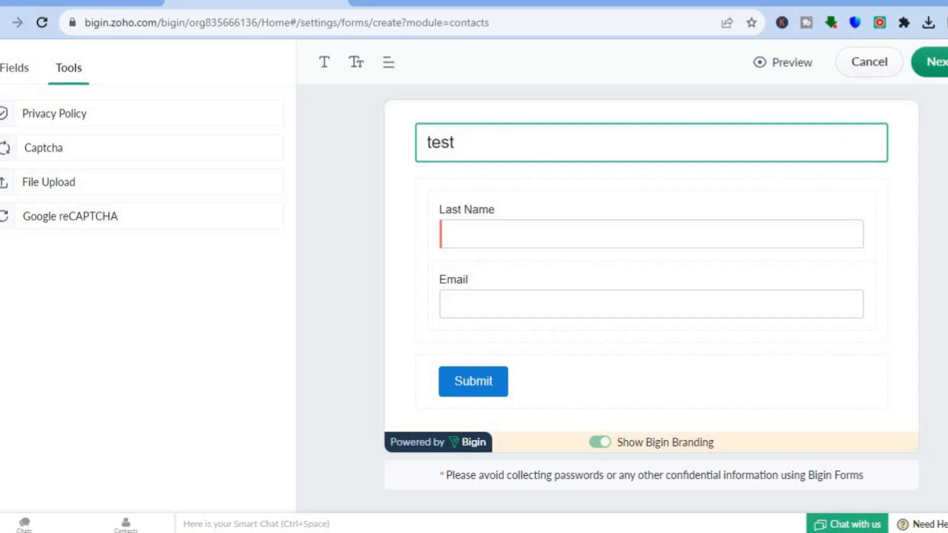
pyautogui.click(936, 62)
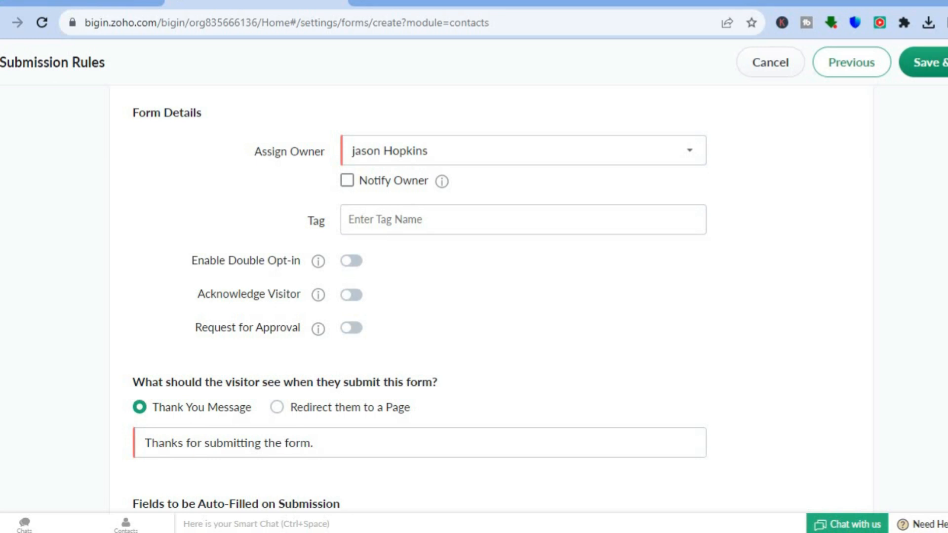
# Step: Review the form's submission rules and save the form with the default settings
pyautogui.scroll(-2, 420, 300)
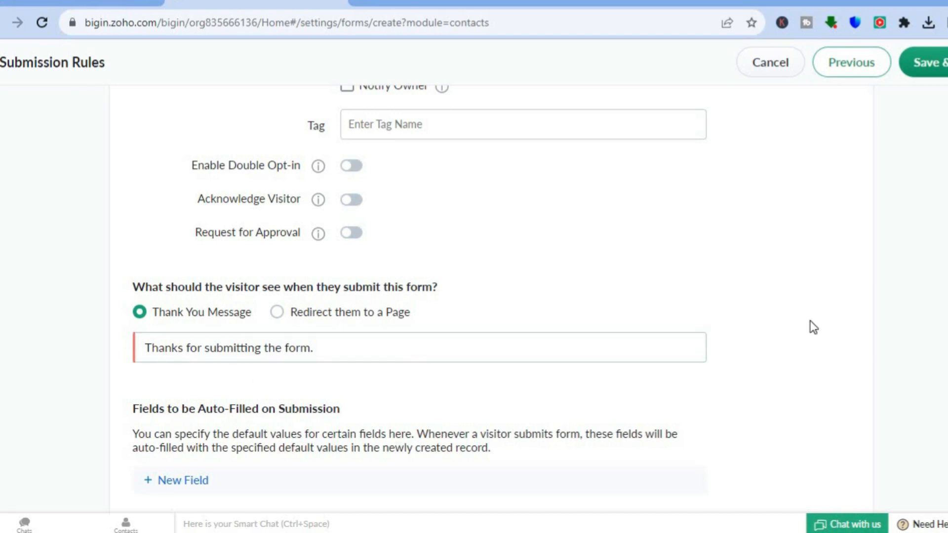
pyautogui.click(936, 69)
pyautogui.click(929, 62)
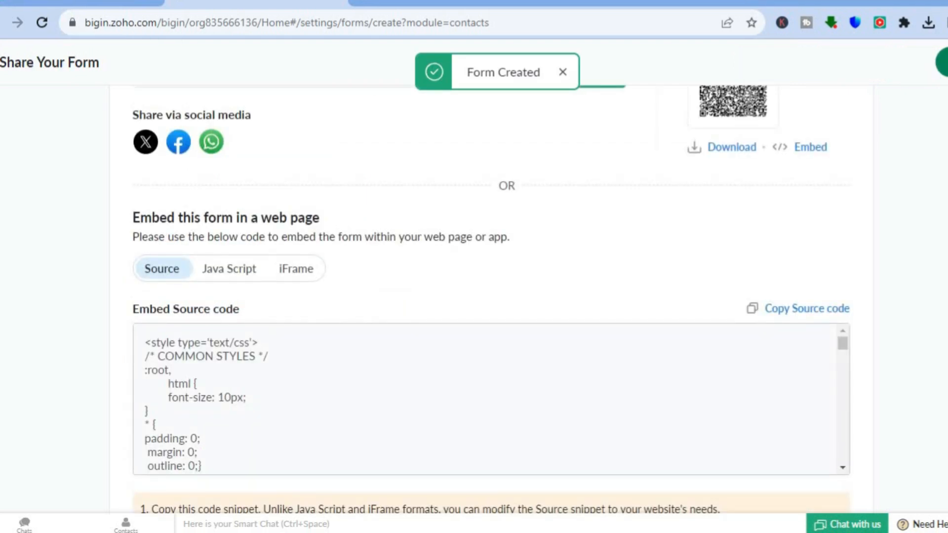
# Step: Examine the form's share link, QR code and embed source code, and finish at the forms list
pyautogui.scroll(2, 491, 302)
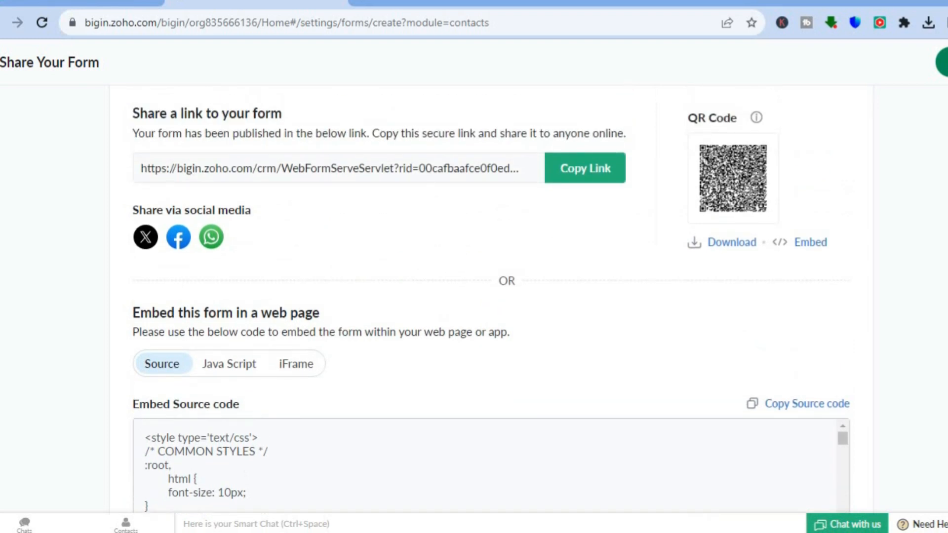
pyautogui.scroll(-2, 491, 302)
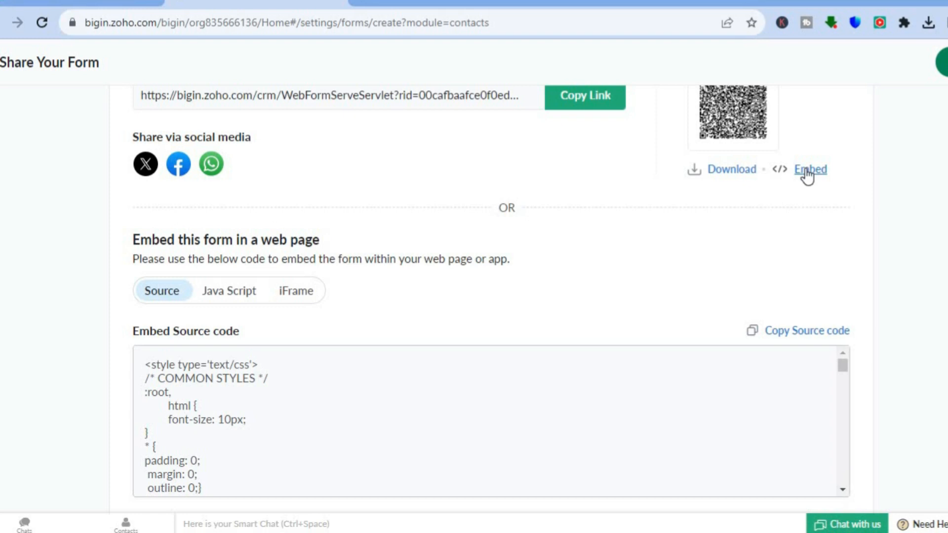
pyautogui.scroll(-1, 490, 302)
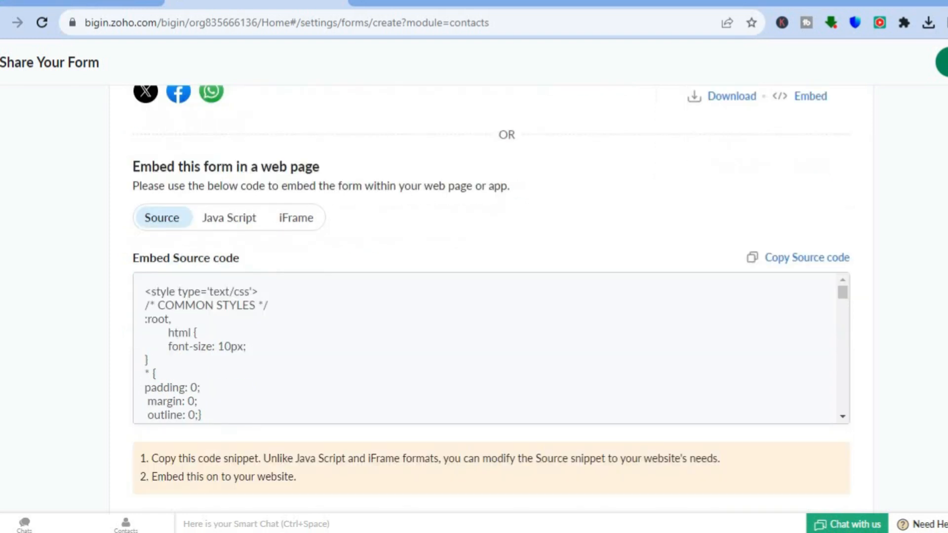
pyautogui.scroll(2, 491, 300)
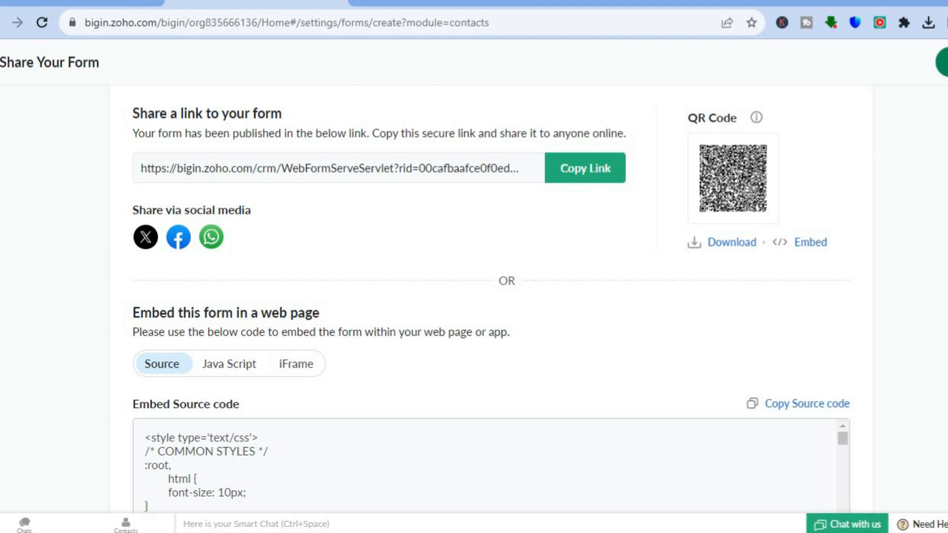
pyautogui.click(944, 63)
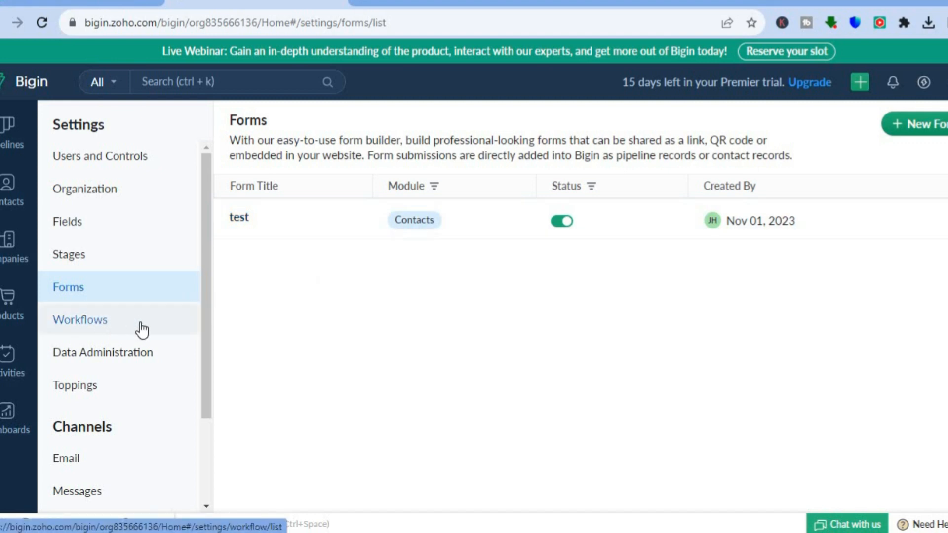
# Step: Start a new workflow named "first day" for the Sales Pipeline module
pyautogui.click(101, 325)
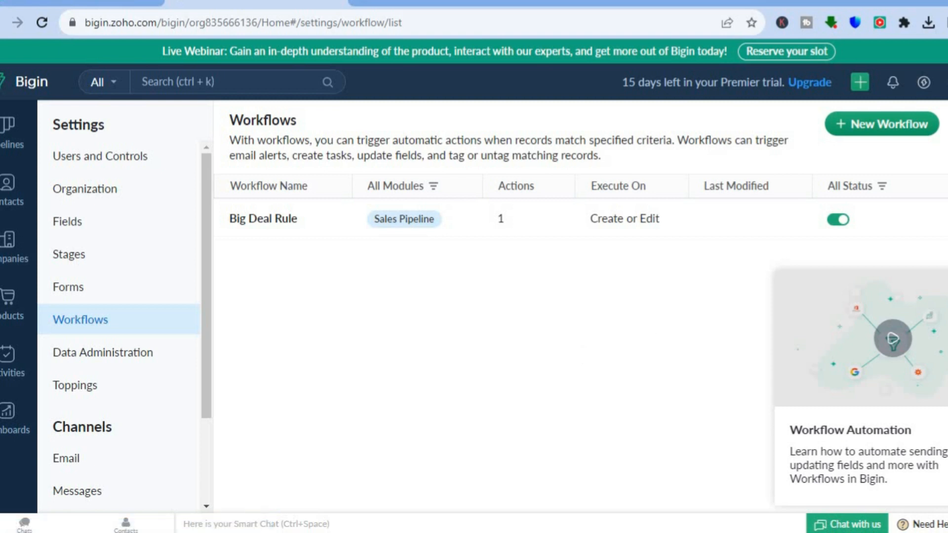
pyautogui.click(888, 125)
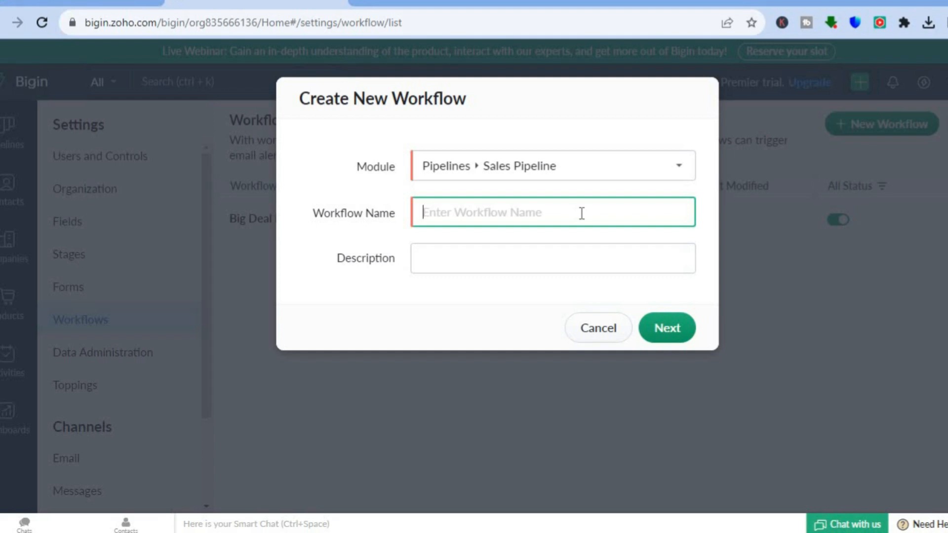
pyautogui.write('firs')
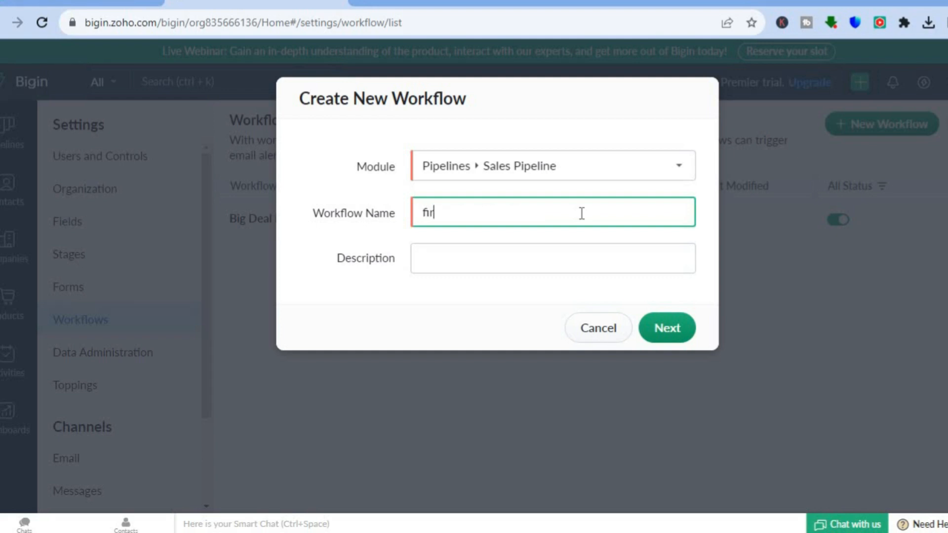
pyautogui.write('t day')
pyautogui.click(668, 328)
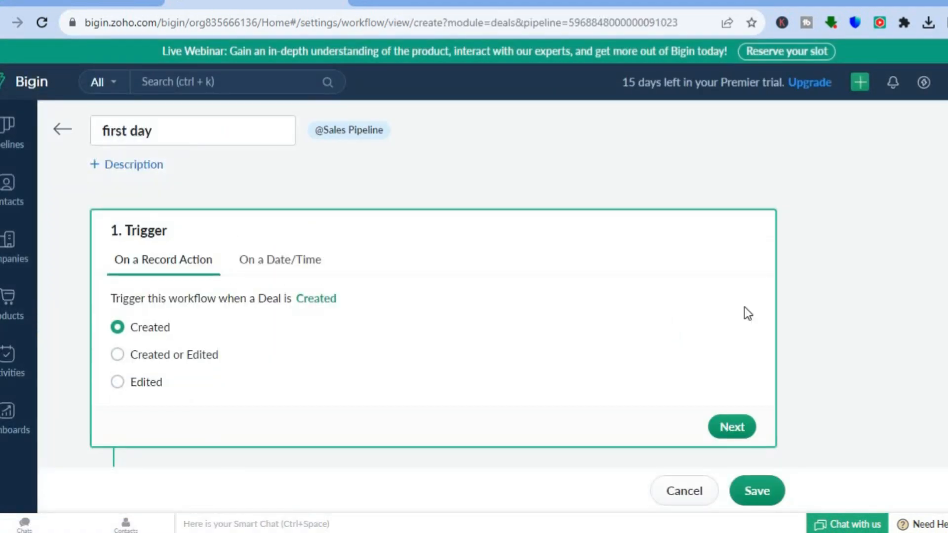
# Step: Keep the workflow trigger at deal Created and try a Deal Name condition without a value
pyautogui.scroll(-2, 787, 294)
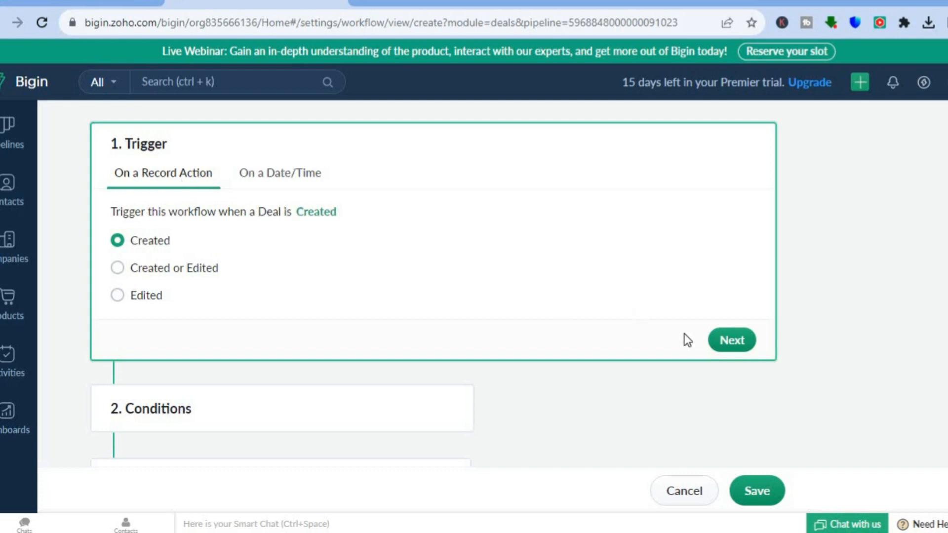
pyautogui.click(721, 341)
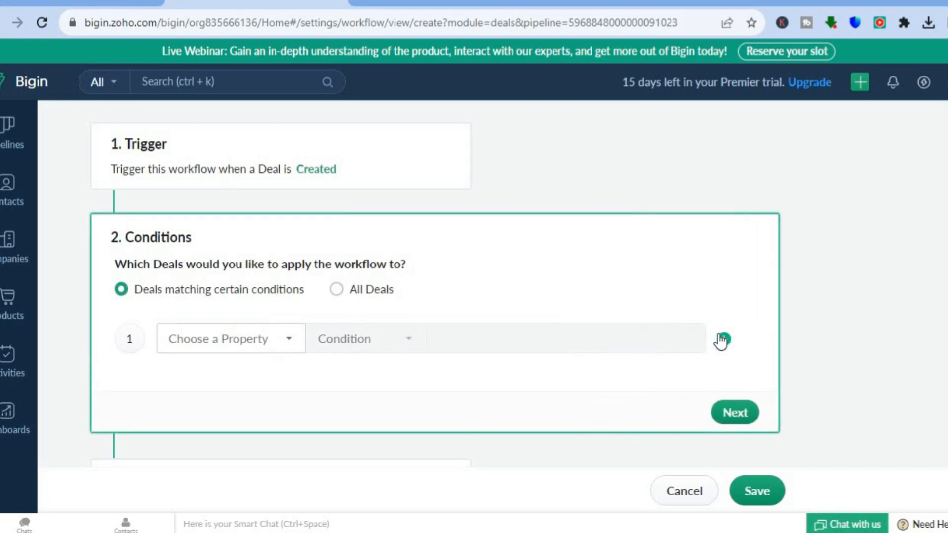
pyautogui.click(281, 352)
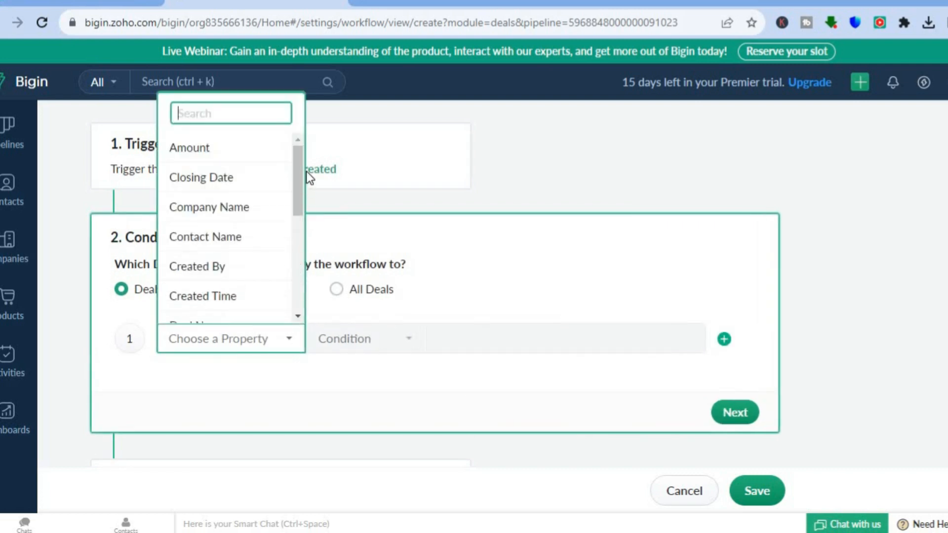
pyautogui.moveTo(298, 176); pyautogui.dragTo(296, 218)
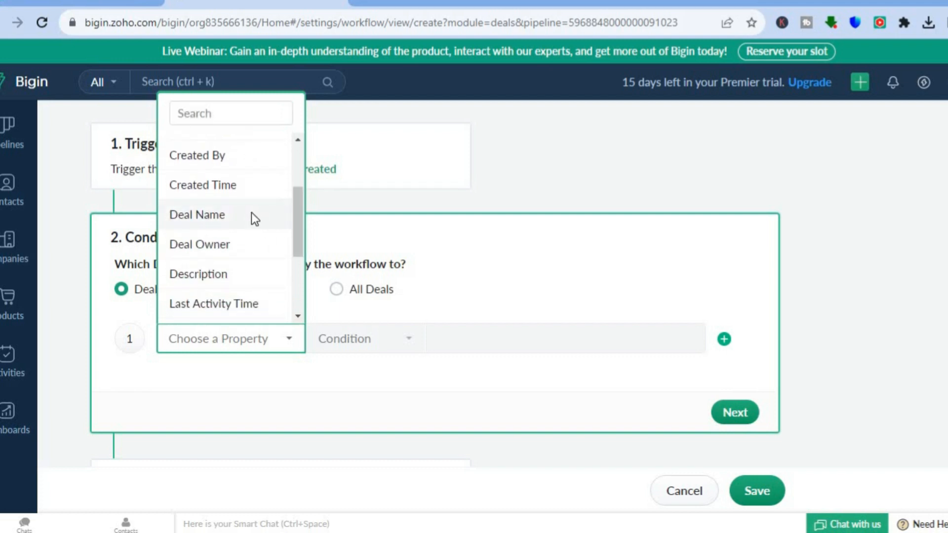
pyautogui.click(250, 215)
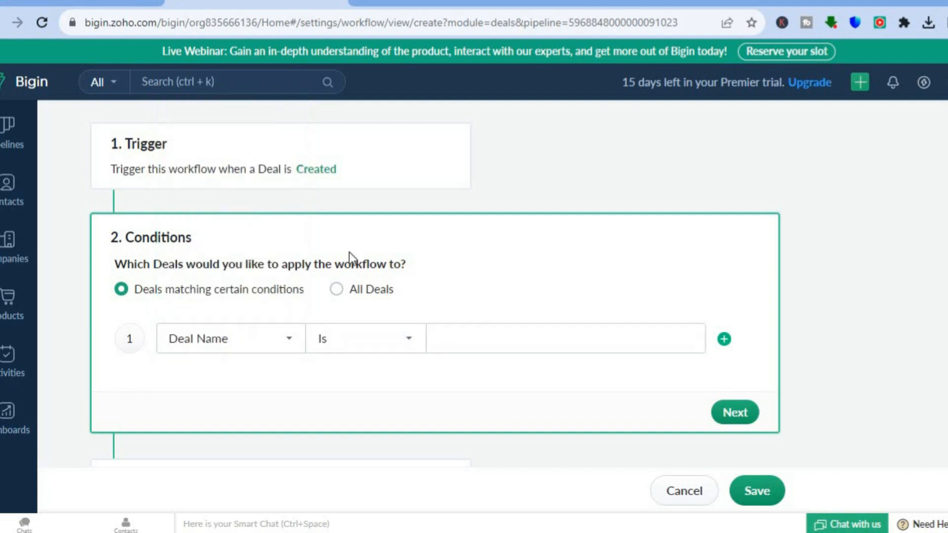
pyautogui.click(742, 420)
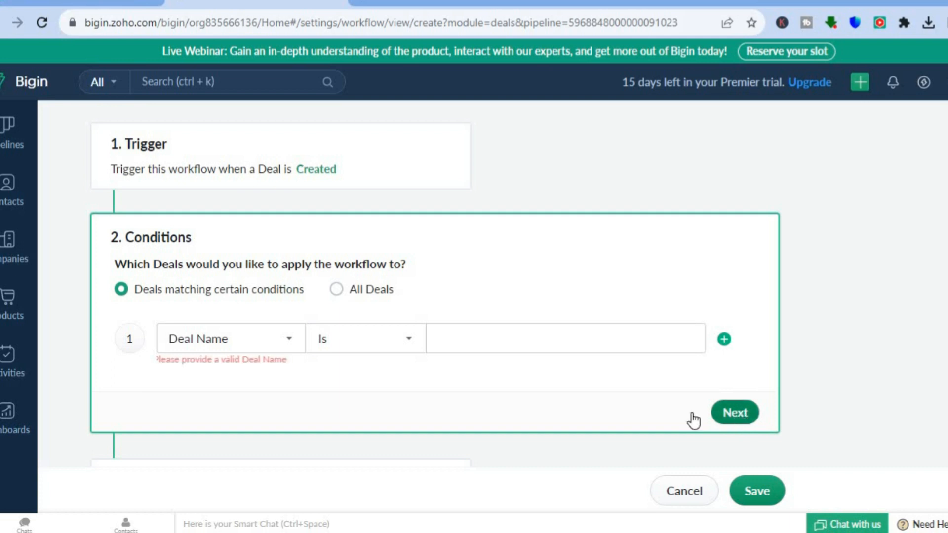
# Step: Set the workflow condition to Closing Date is 11/23/2023, and discard the workflow at the actions stage
pyautogui.click(283, 346)
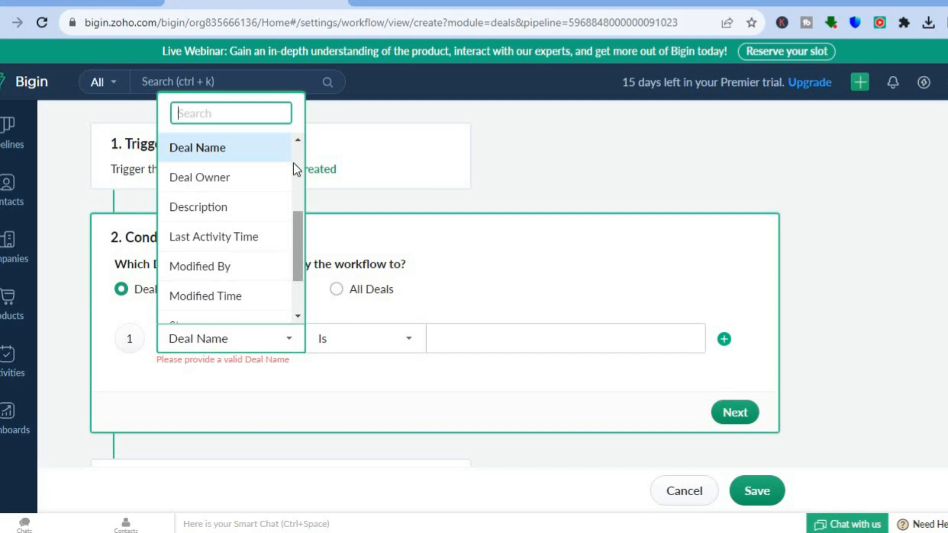
pyautogui.scroll(4, 294, 139)
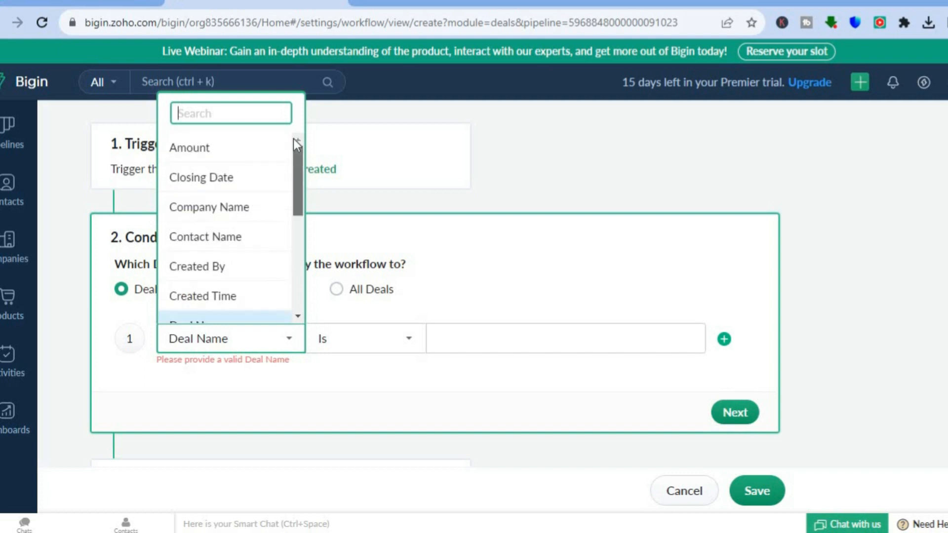
pyautogui.click(227, 179)
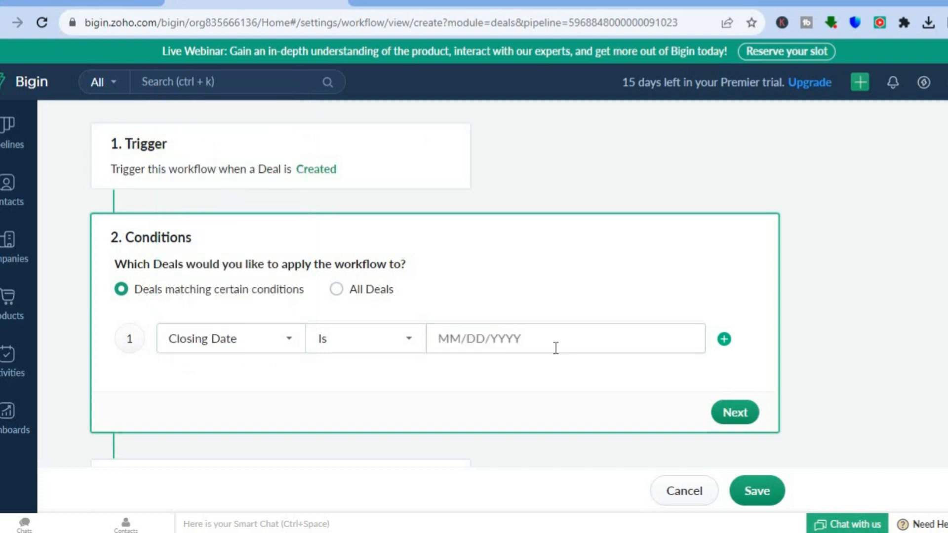
pyautogui.click(547, 336)
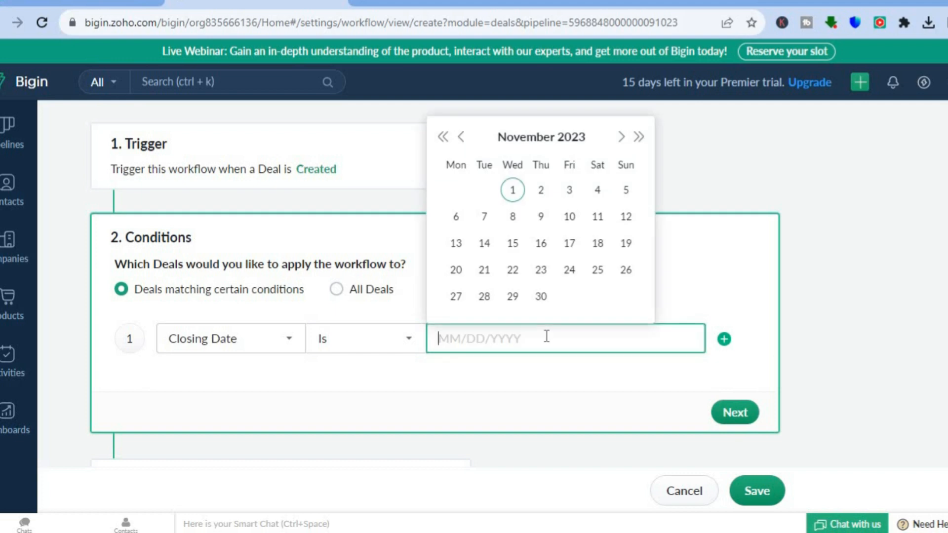
pyautogui.click(539, 268)
pyautogui.click(739, 419)
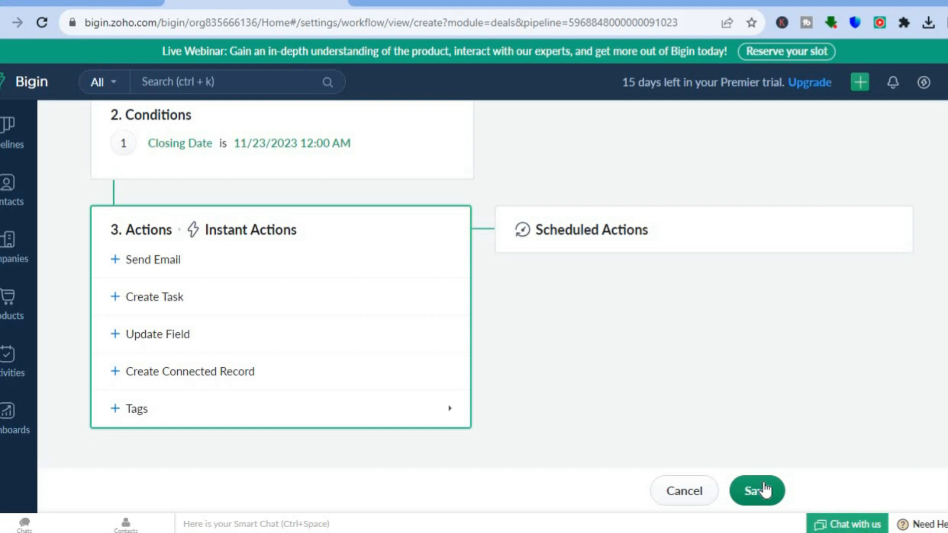
pyautogui.click(687, 491)
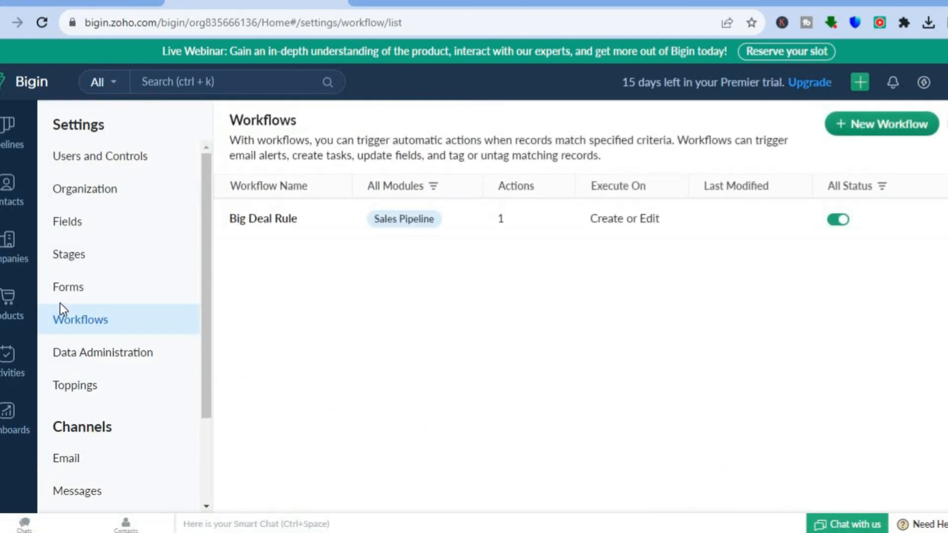
# Step: View the contacts list and its blank new contact form, discarding the form, and display the companies list
pyautogui.click(13, 191)
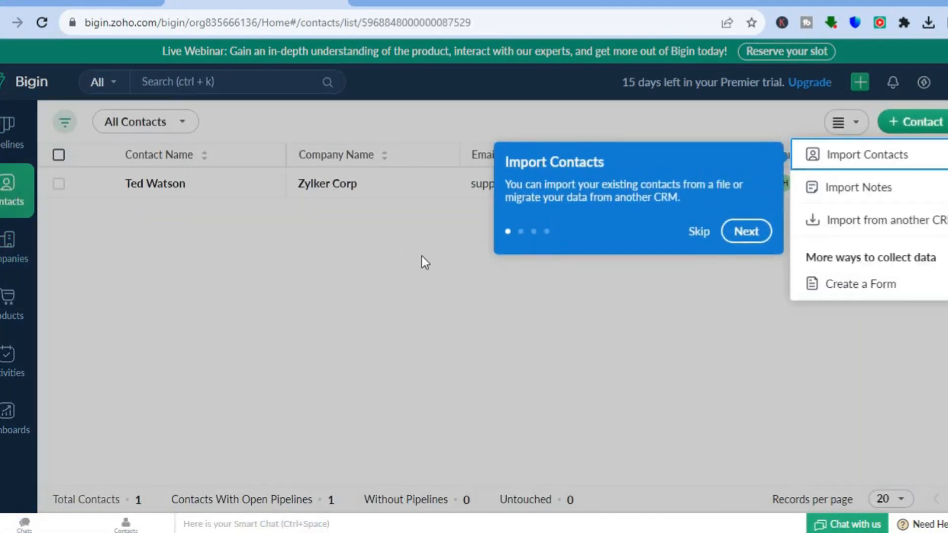
pyautogui.click(699, 232)
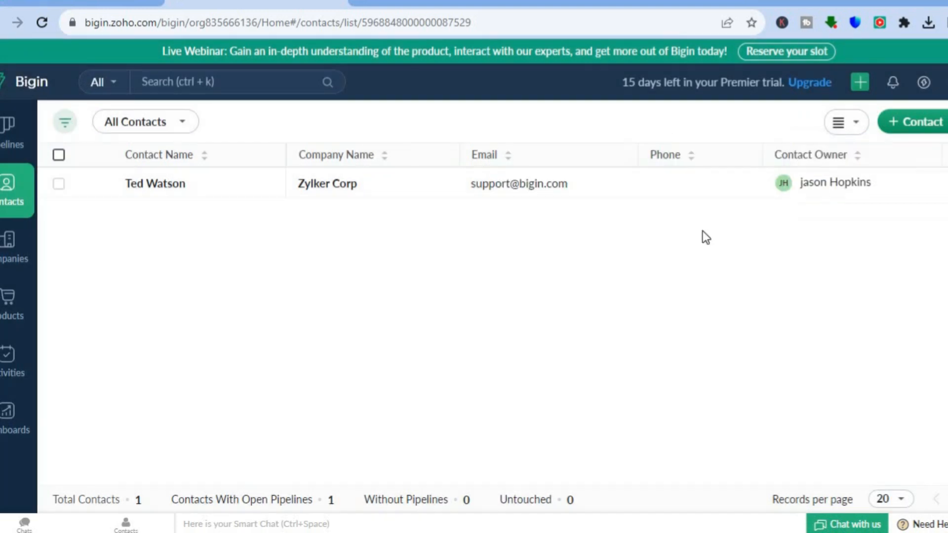
pyautogui.click(893, 124)
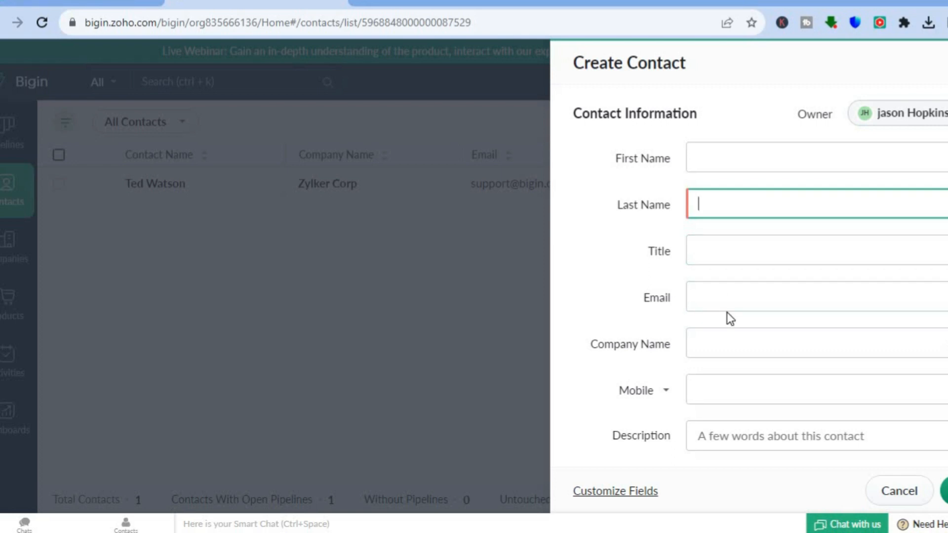
pyautogui.click(892, 494)
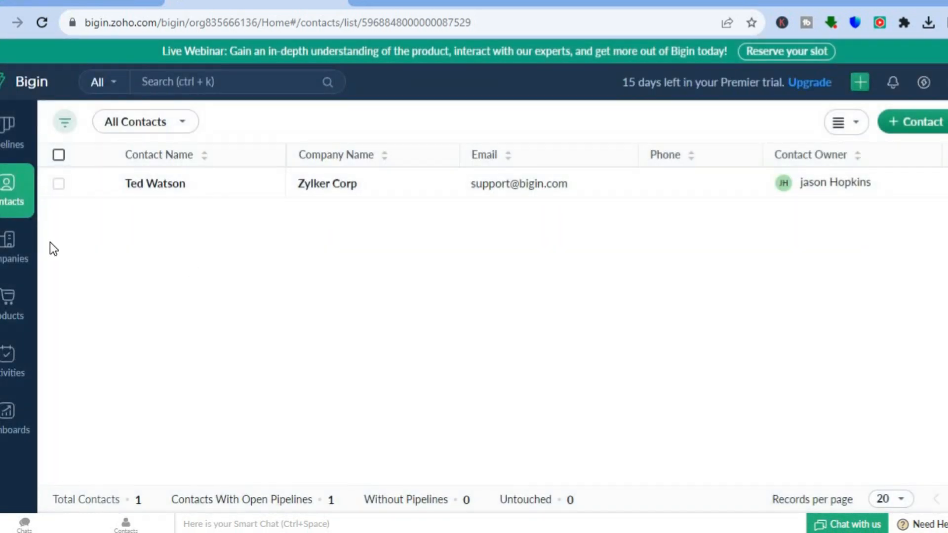
pyautogui.click(10, 247)
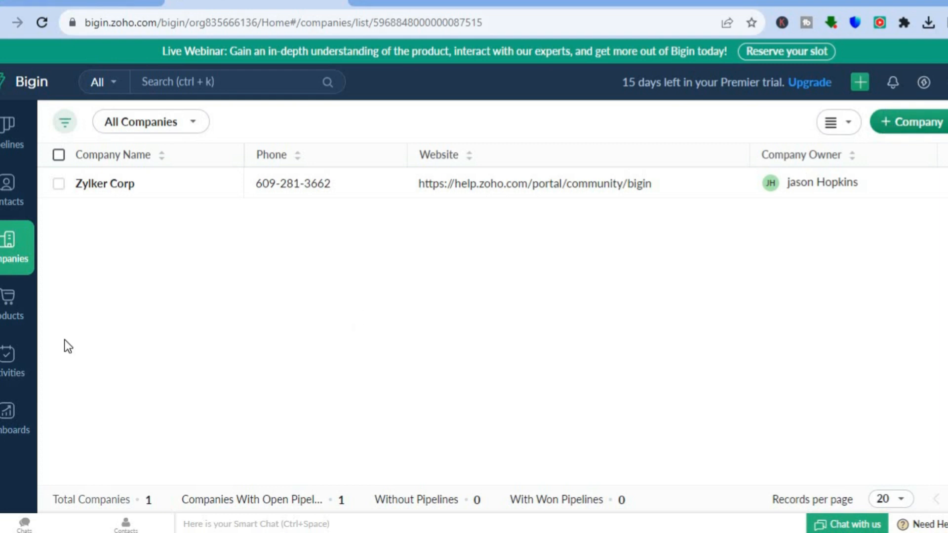
# Step: View the products section and its blank product creation form, discarding the form without adding a product
pyautogui.click(22, 313)
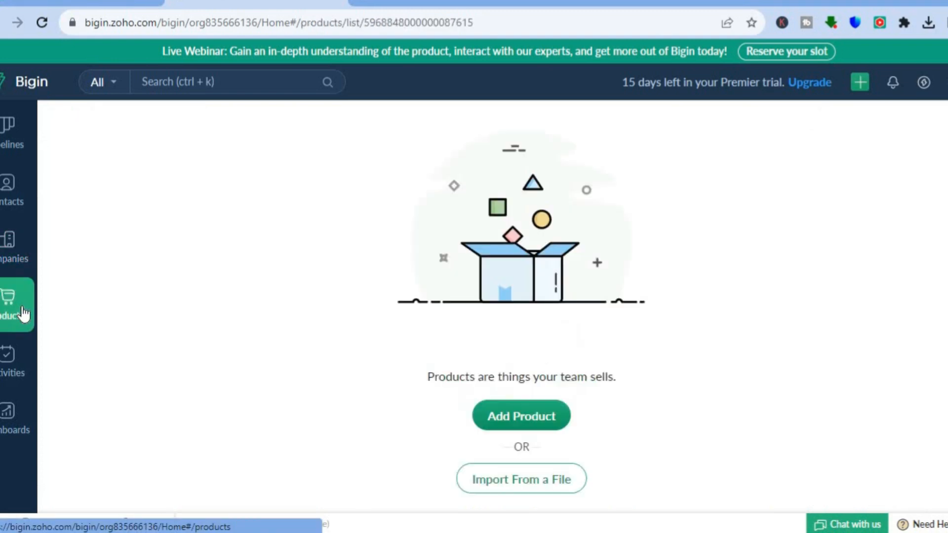
pyautogui.click(555, 417)
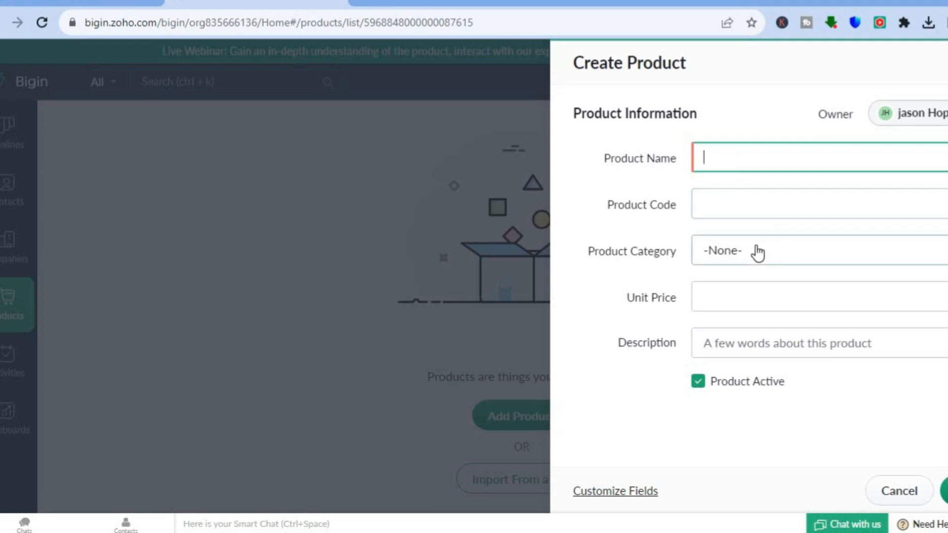
pyautogui.click(909, 498)
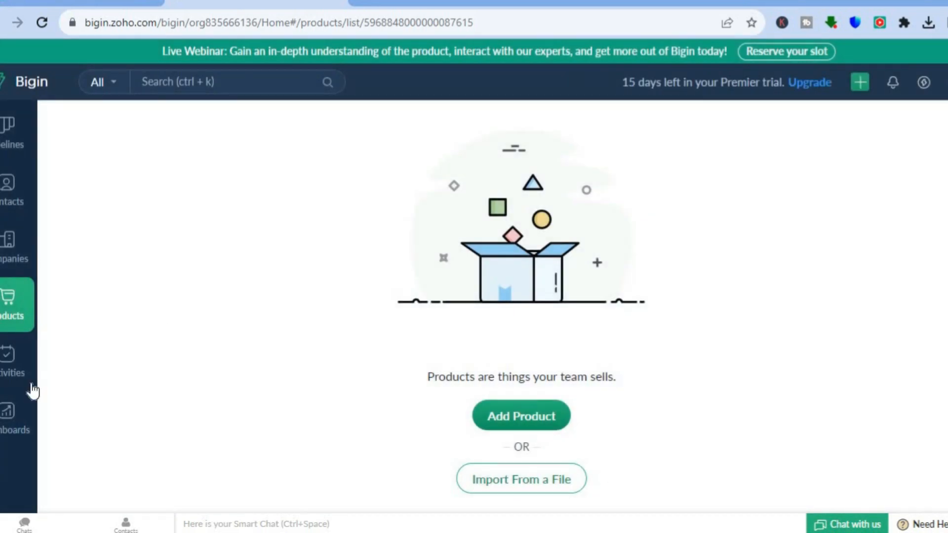
# Step: Review the activities calendar for November 2023 with its filter options, and examine the Overview dashboard through Revenue Won by Month
pyautogui.click(19, 371)
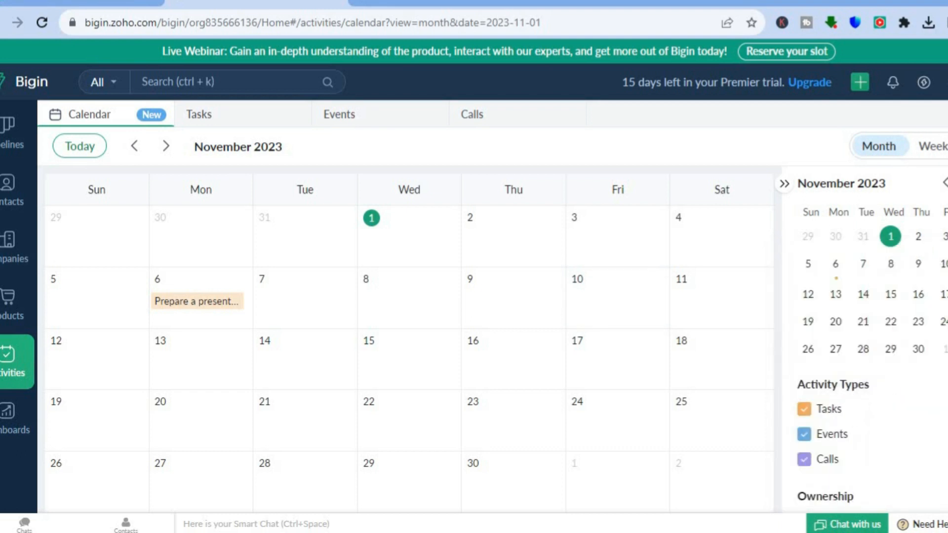
pyautogui.scroll(-4, 864, 341)
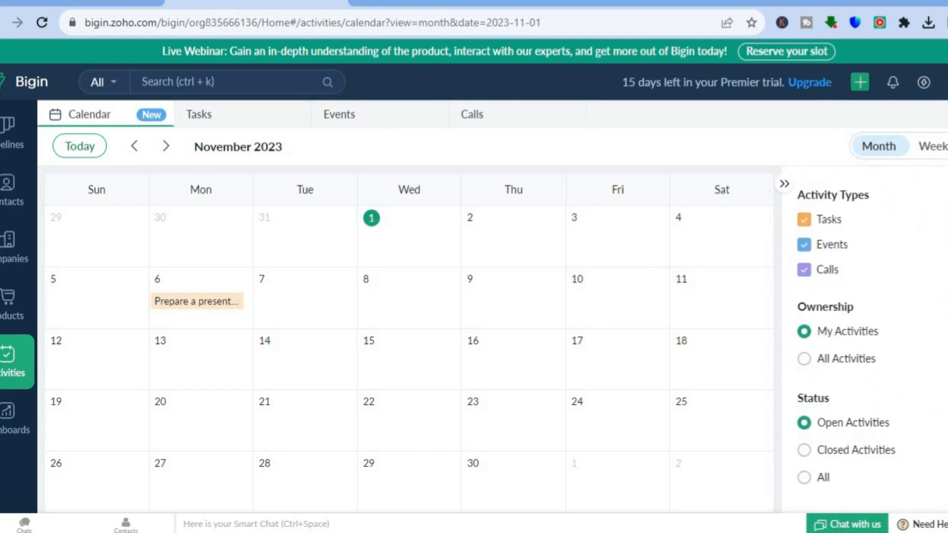
pyautogui.scroll(4, 864, 296)
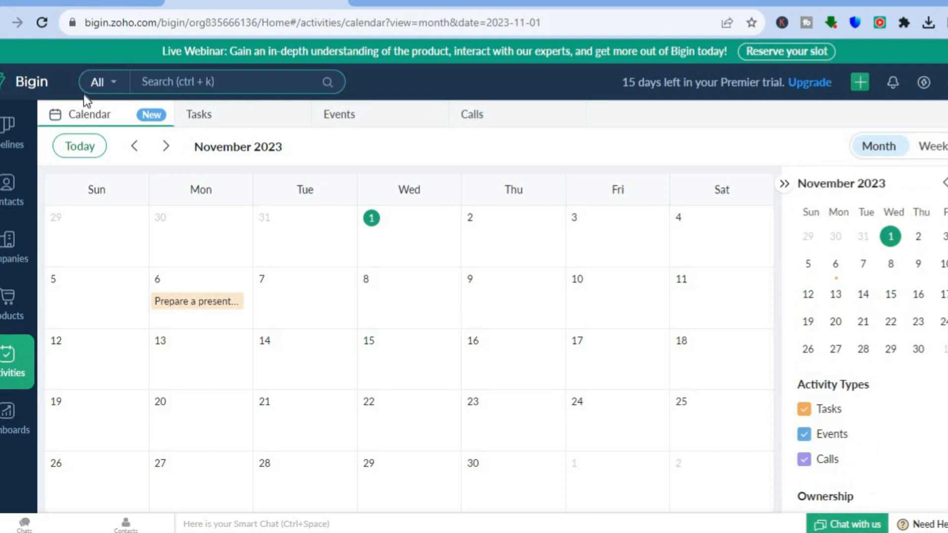
pyautogui.click(84, 115)
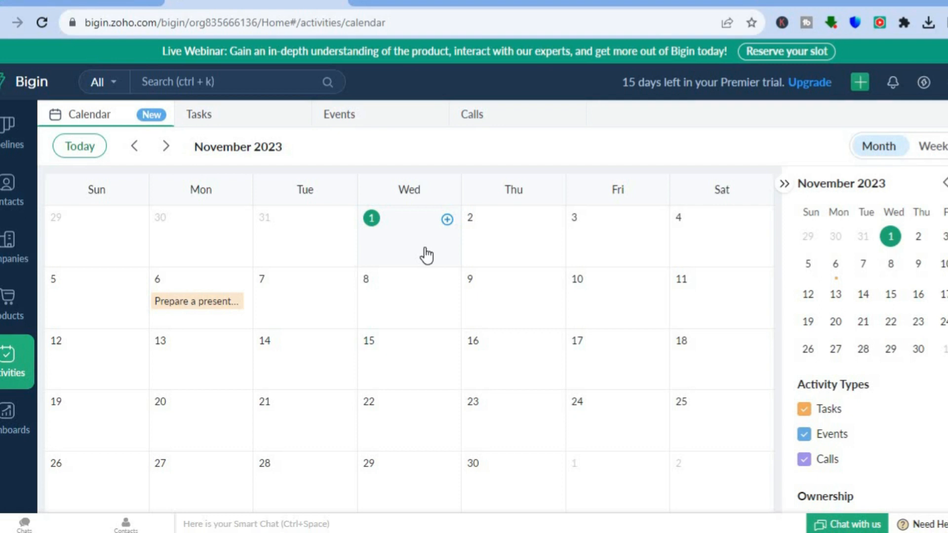
pyautogui.click(9, 419)
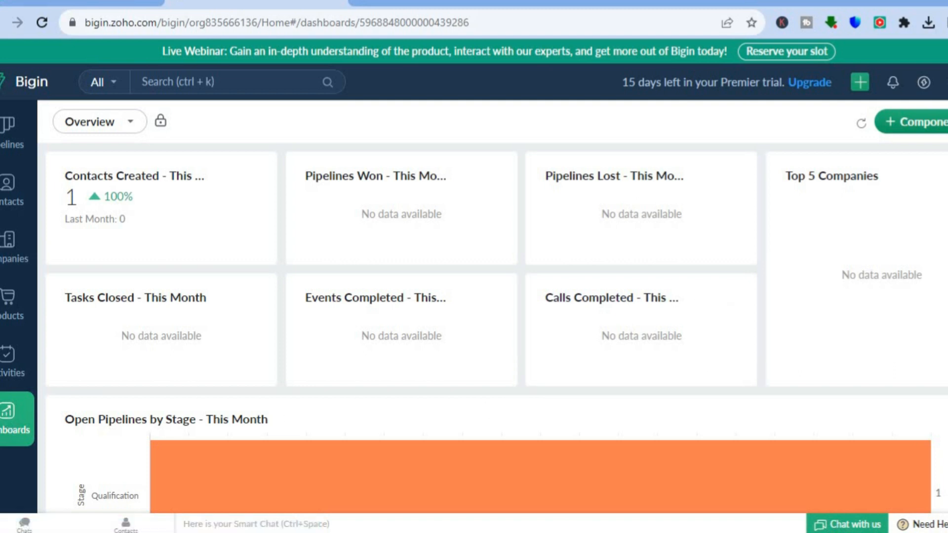
pyautogui.scroll(-5, 753, 366)
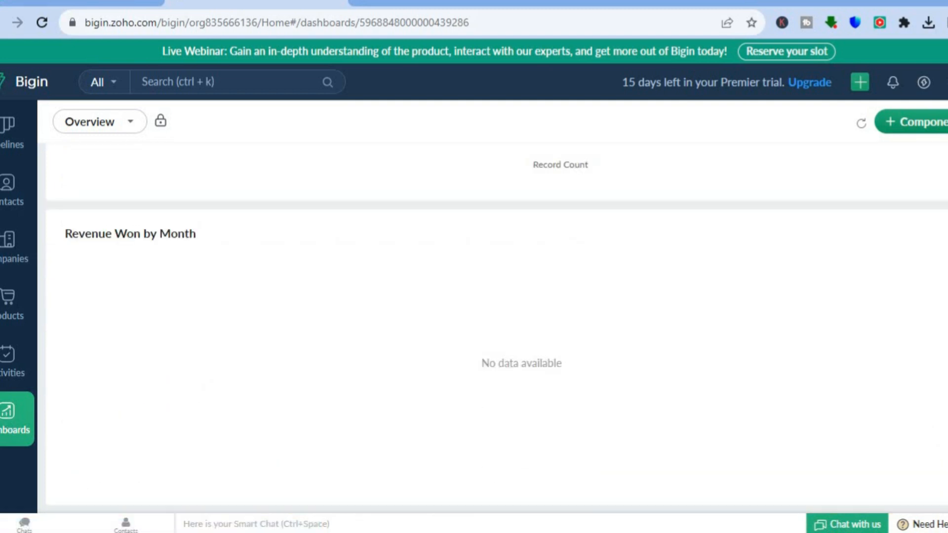